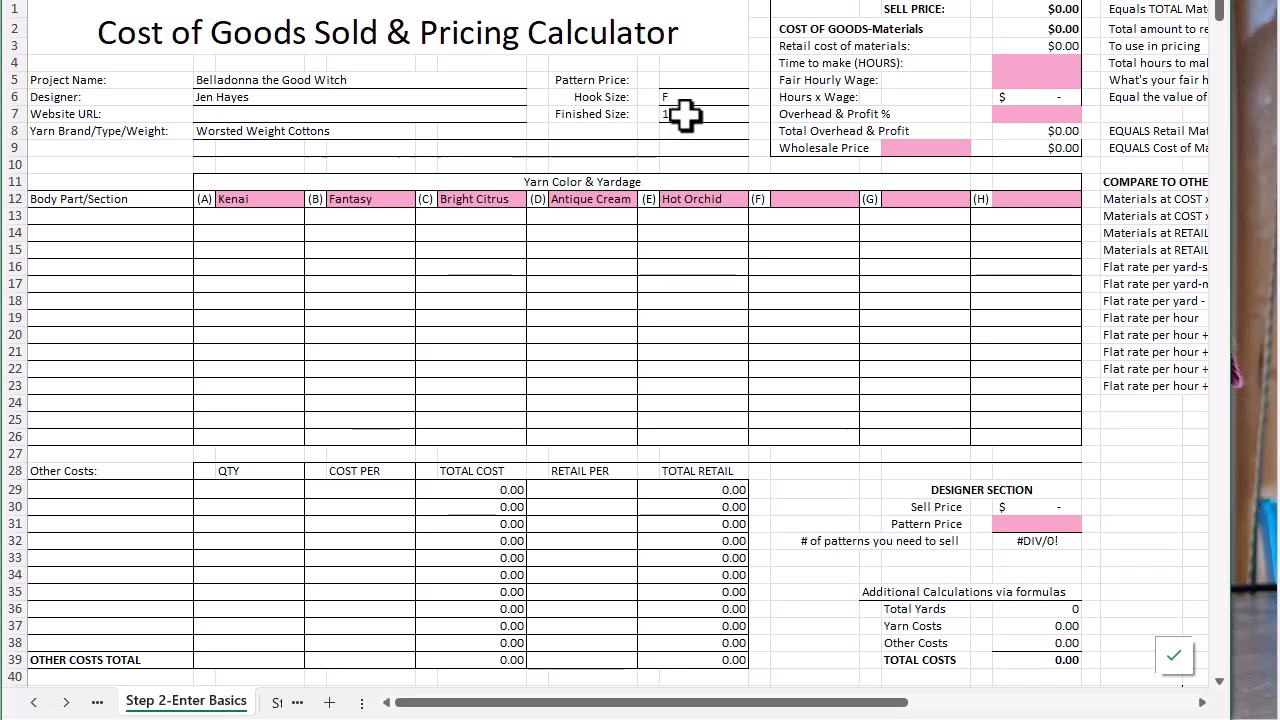
Highlight the entire Yarn Costs row (row 41) with a yellow fill
{"action": "left_click", "coordinate": [245, 203]}
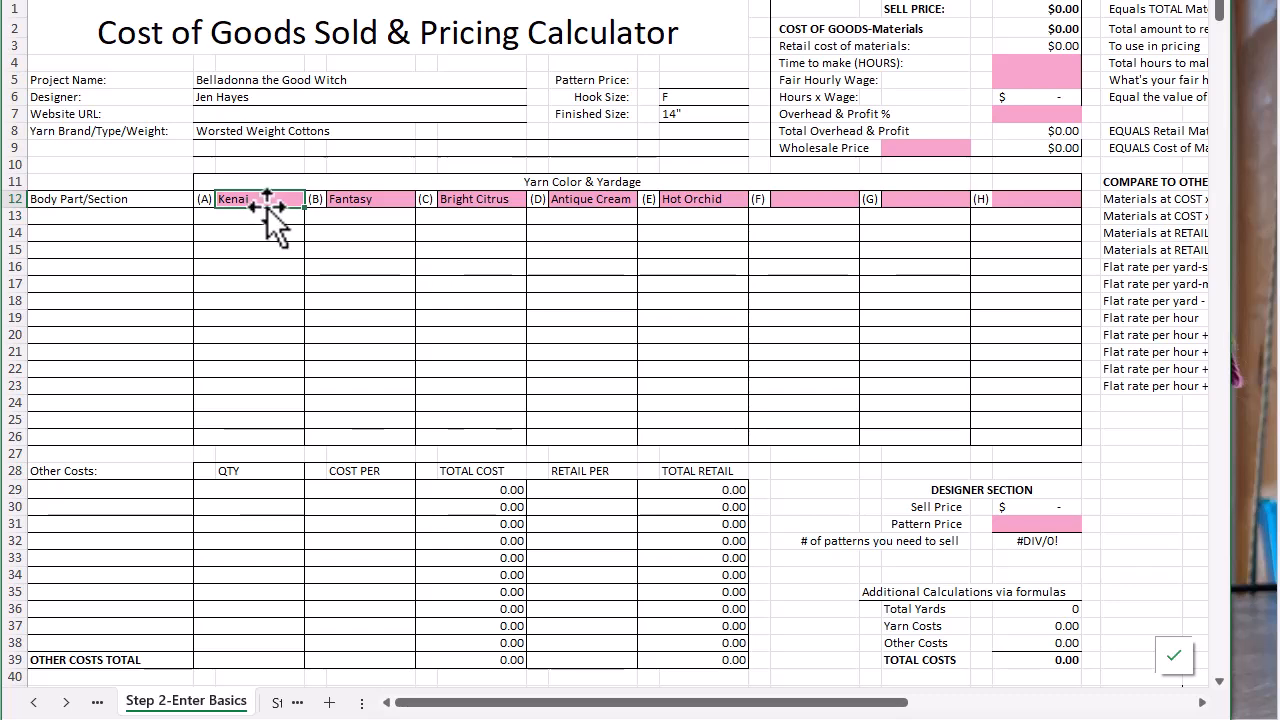
{"action": "scroll", "coordinate": [285, 224], "scroll_direction": "down", "scroll_amount": 1}
{"action": "scroll", "coordinate": [285, 224], "scroll_direction": "down", "scroll_amount": 1}
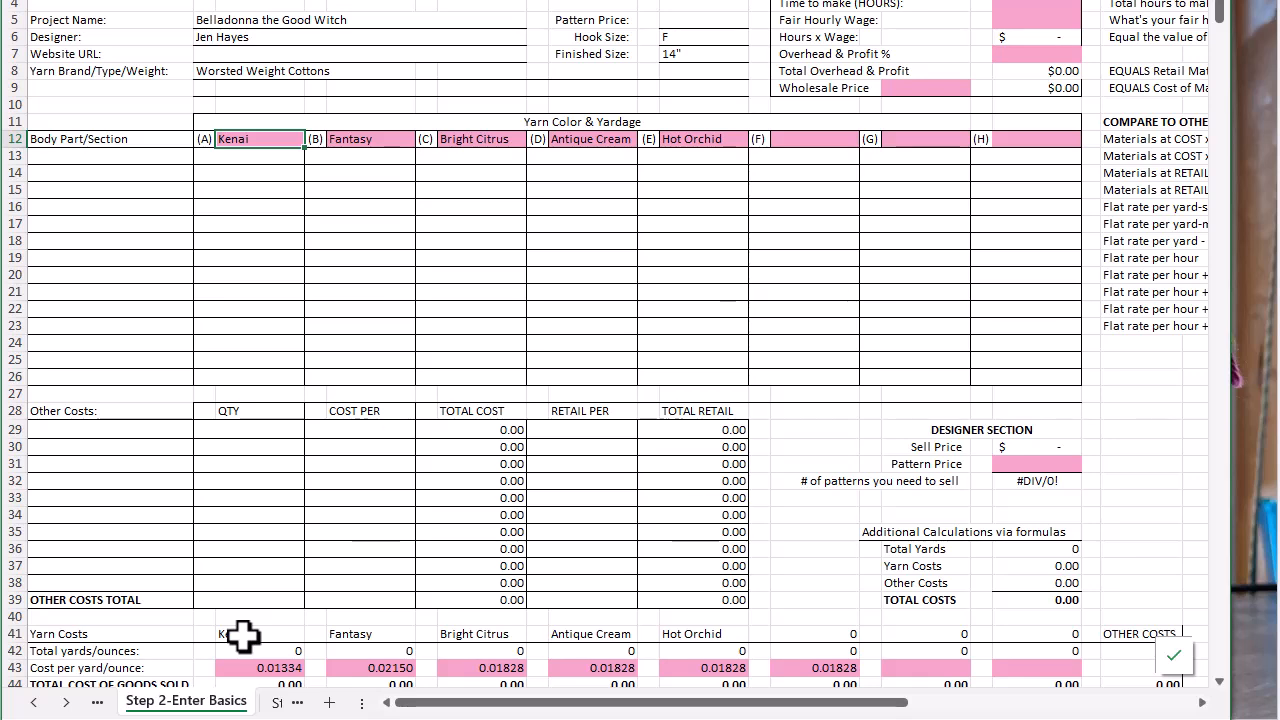
{"action": "left_click", "coordinate": [8, 634]}
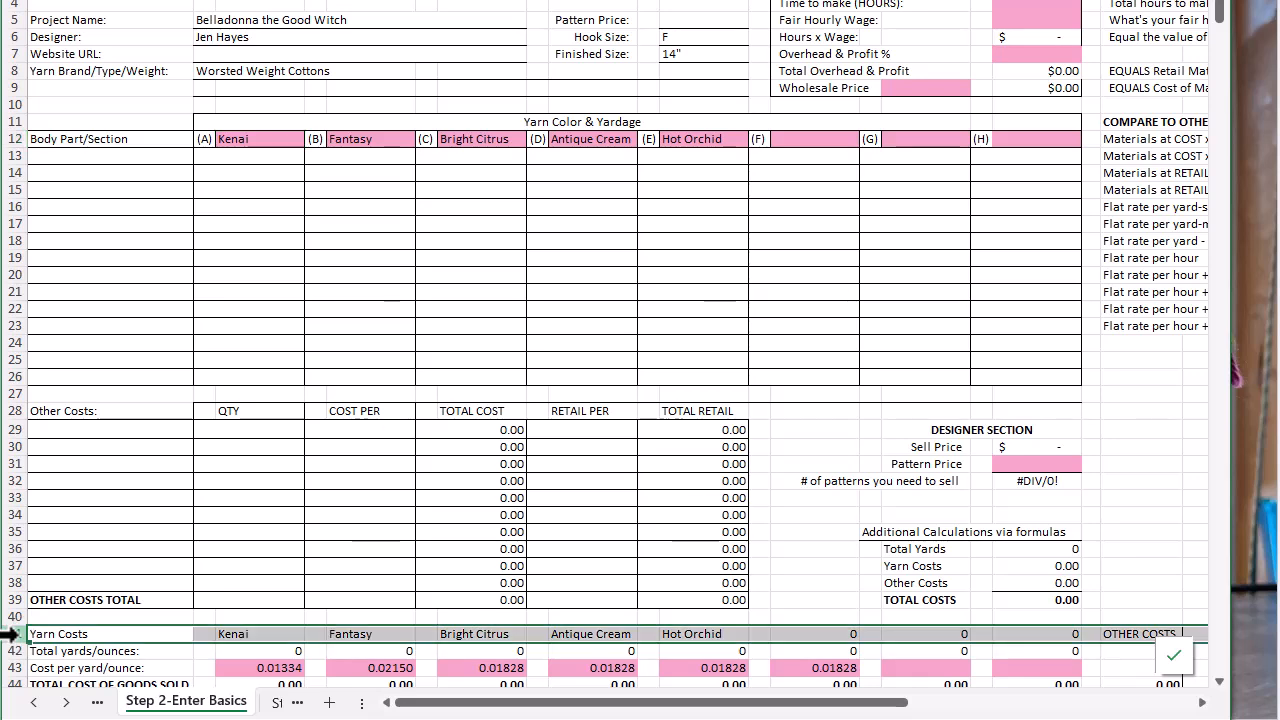
{"action": "right_click", "coordinate": [8, 634]}
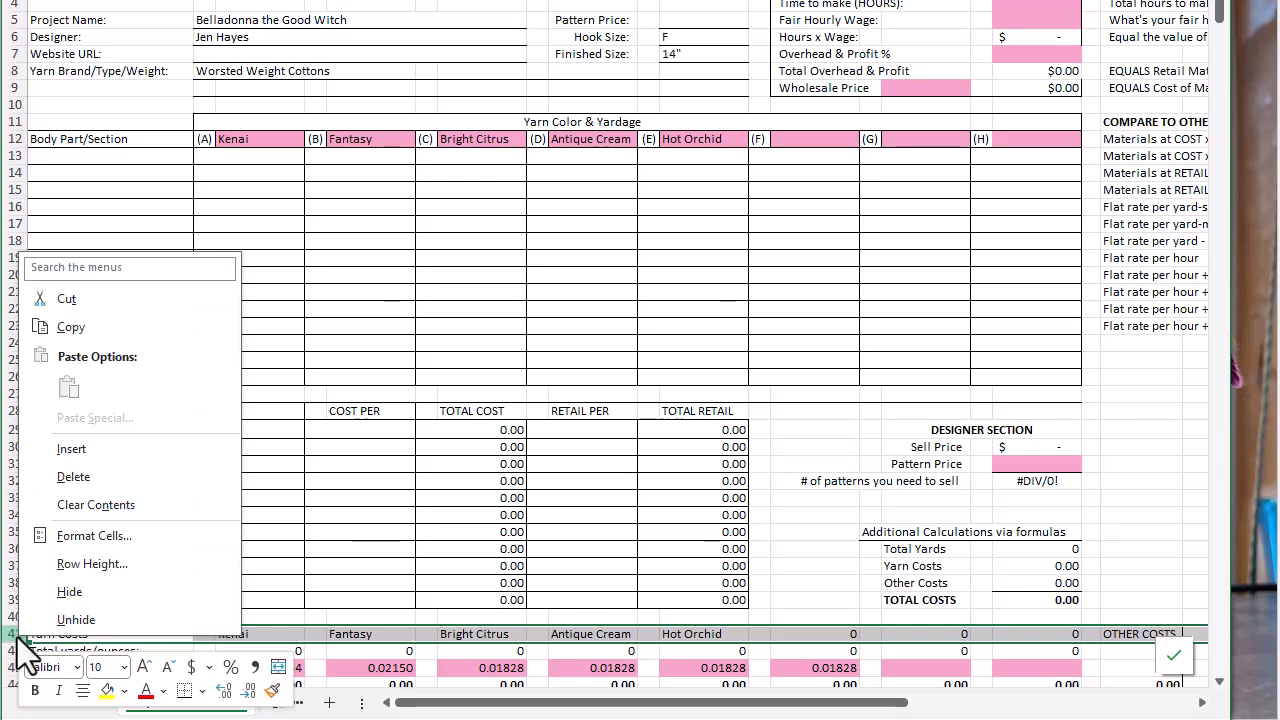
{"action": "left_click", "coordinate": [106, 690]}
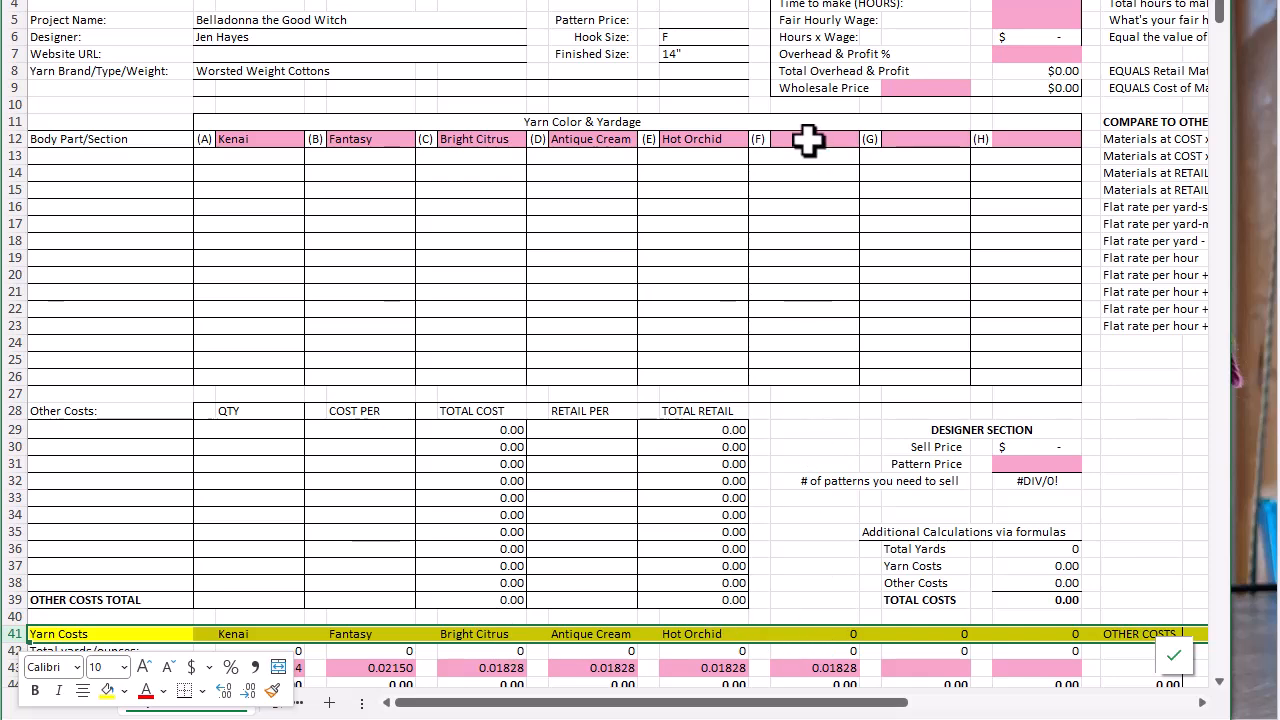
Enter Pink as the name of yarn color (F) in the Yarn Color & Yardage header
{"action": "left_click", "coordinate": [808, 141]}
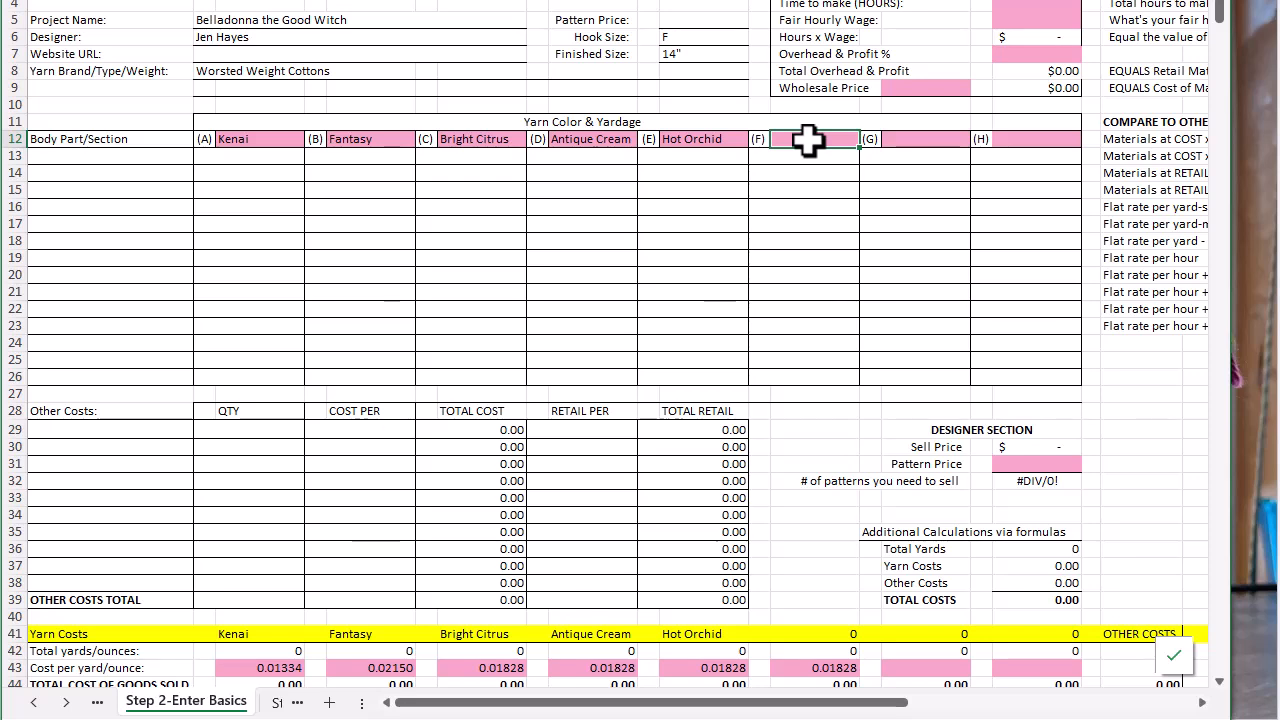
{"action": "type", "text": "Pink"}
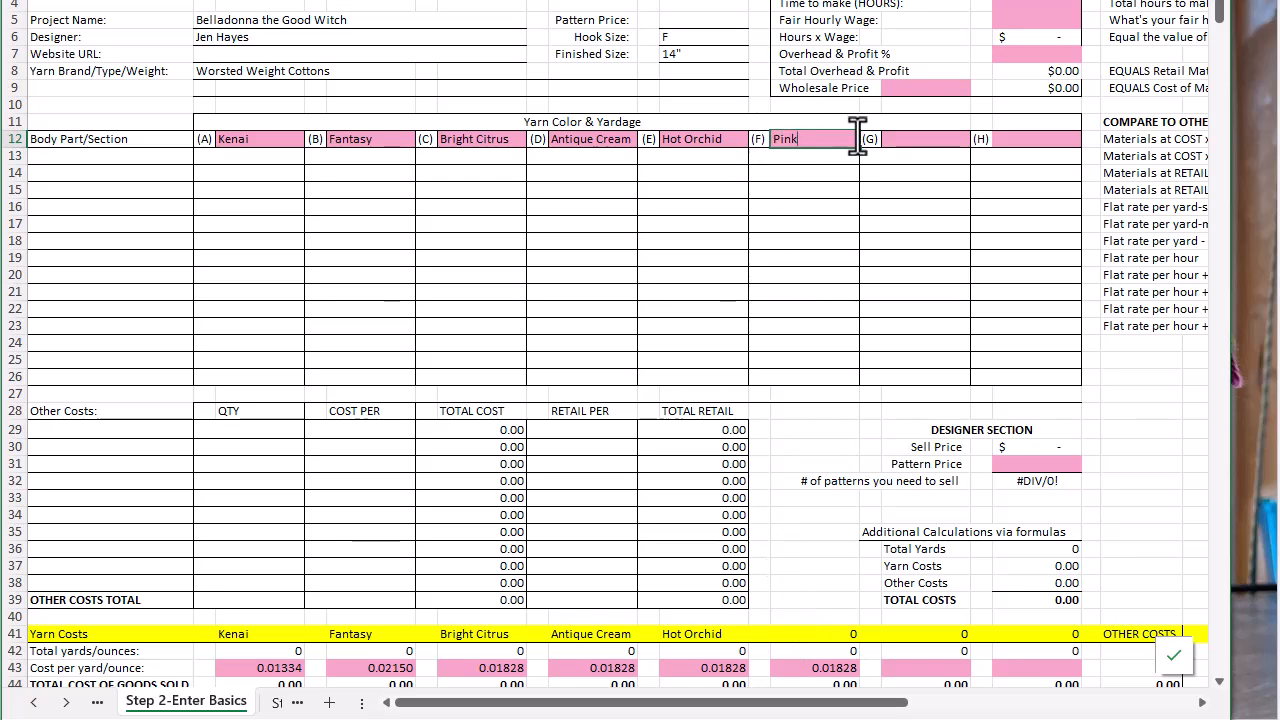
{"action": "key", "text": "Return"}
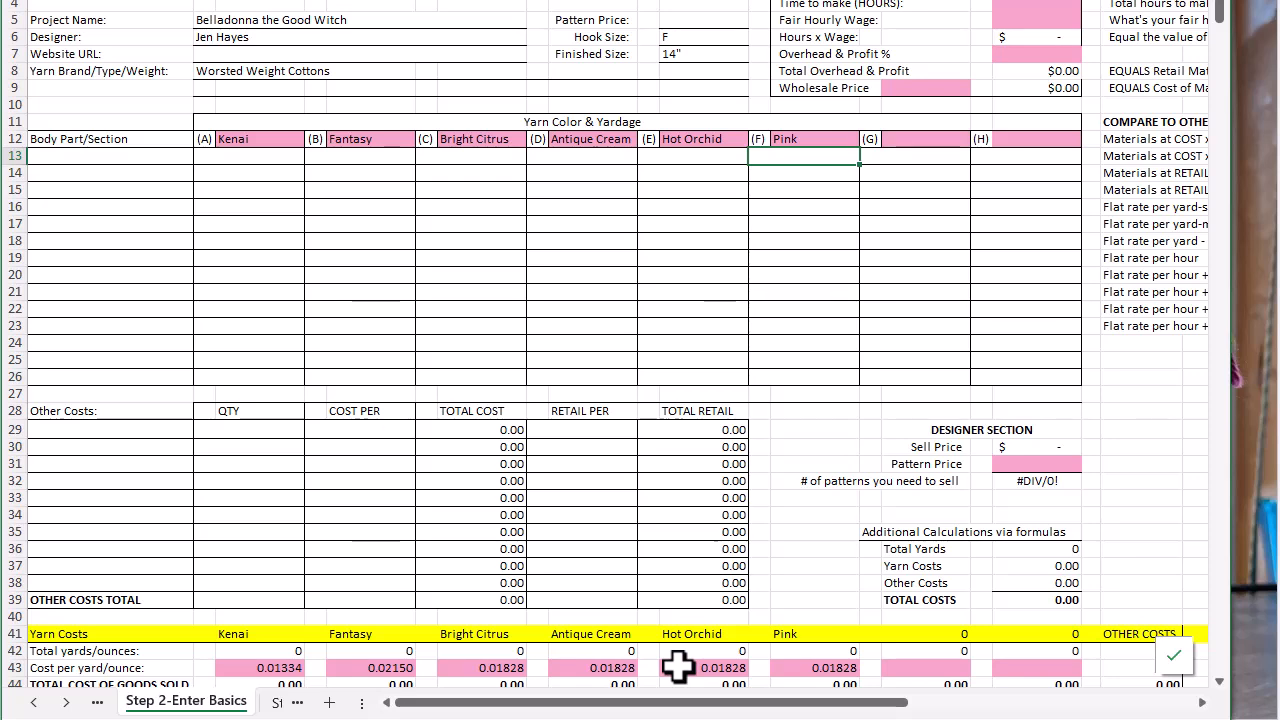
Try a yellow fill on the entire Cost per yard/ounce row (row 43), and undo it
{"action": "scroll", "coordinate": [371, 680], "scroll_direction": "down", "scroll_amount": 4}
{"action": "left_click", "coordinate": [10, 487]}
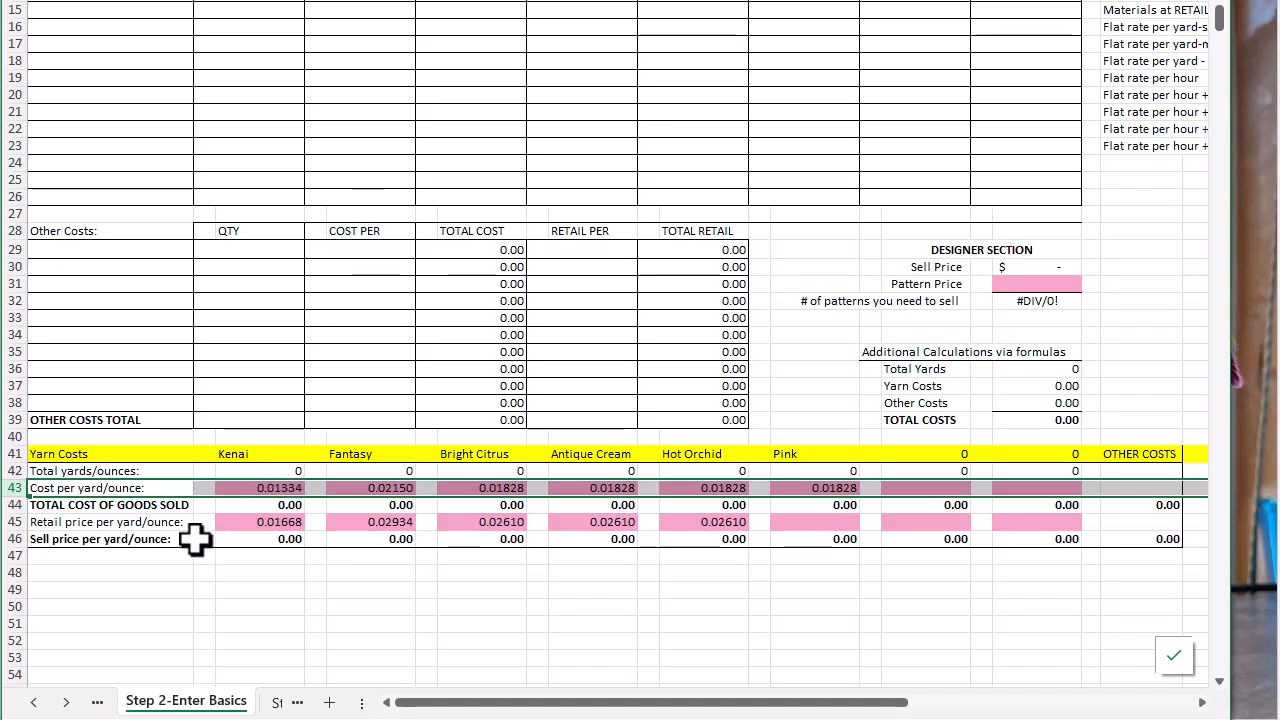
{"action": "right_click", "coordinate": [12, 490]}
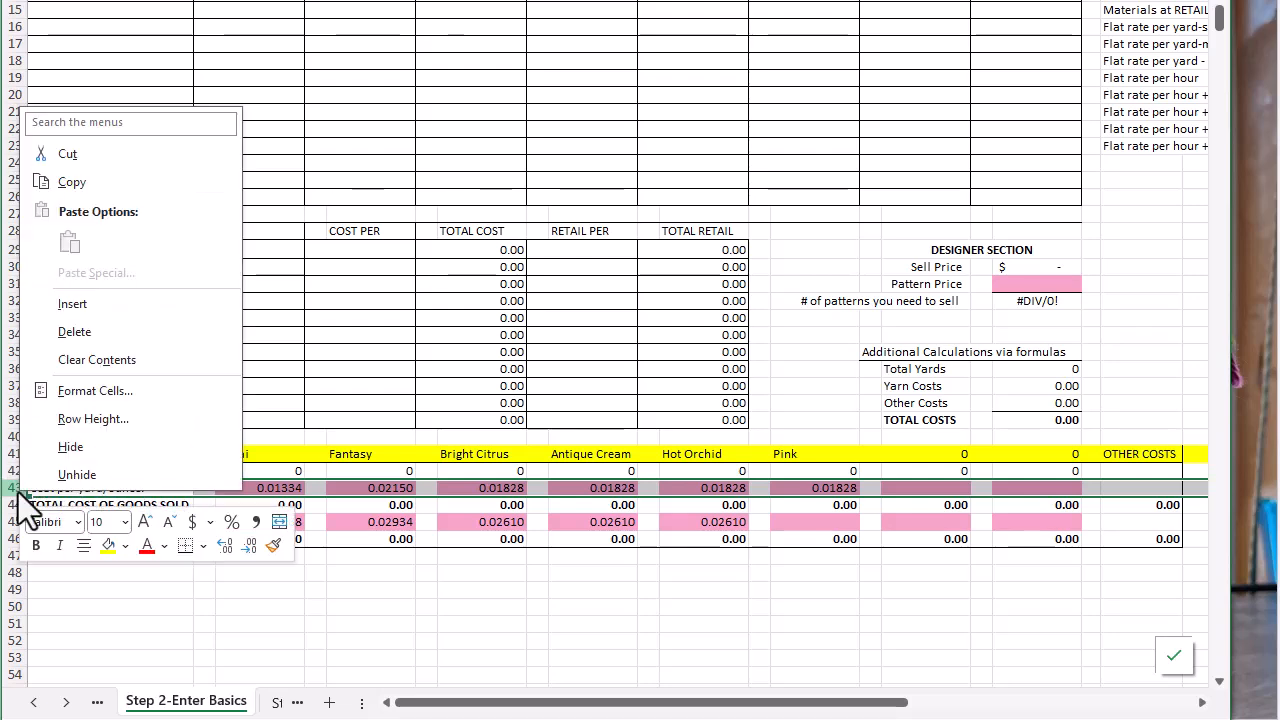
{"action": "left_click", "coordinate": [109, 546]}
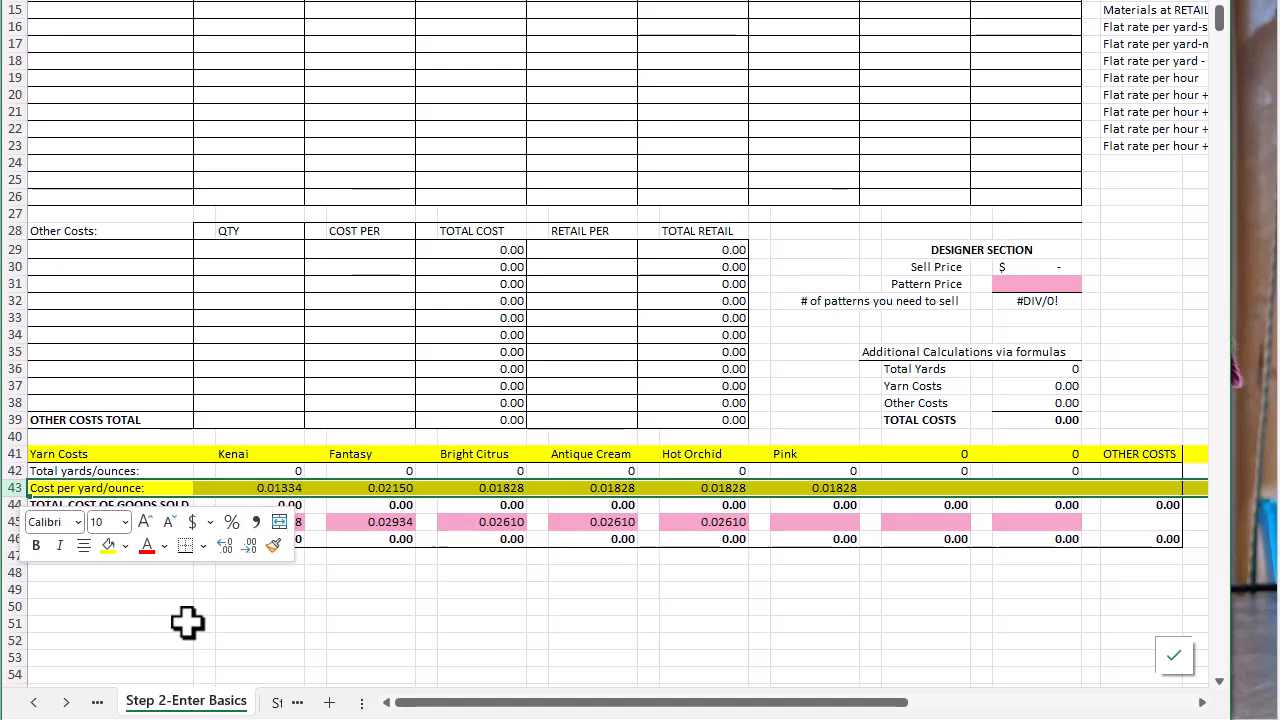
{"action": "key", "text": "ctrl+z"}
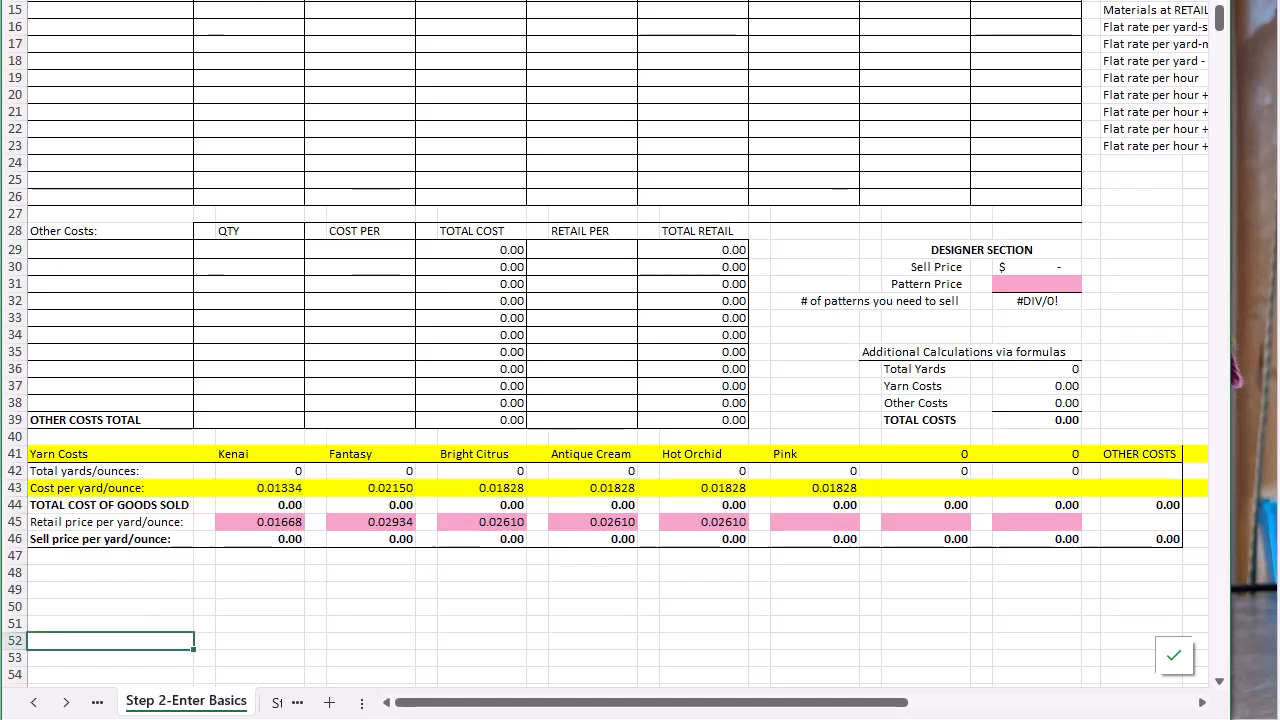
{"action": "key", "text": "ctrl+z"}
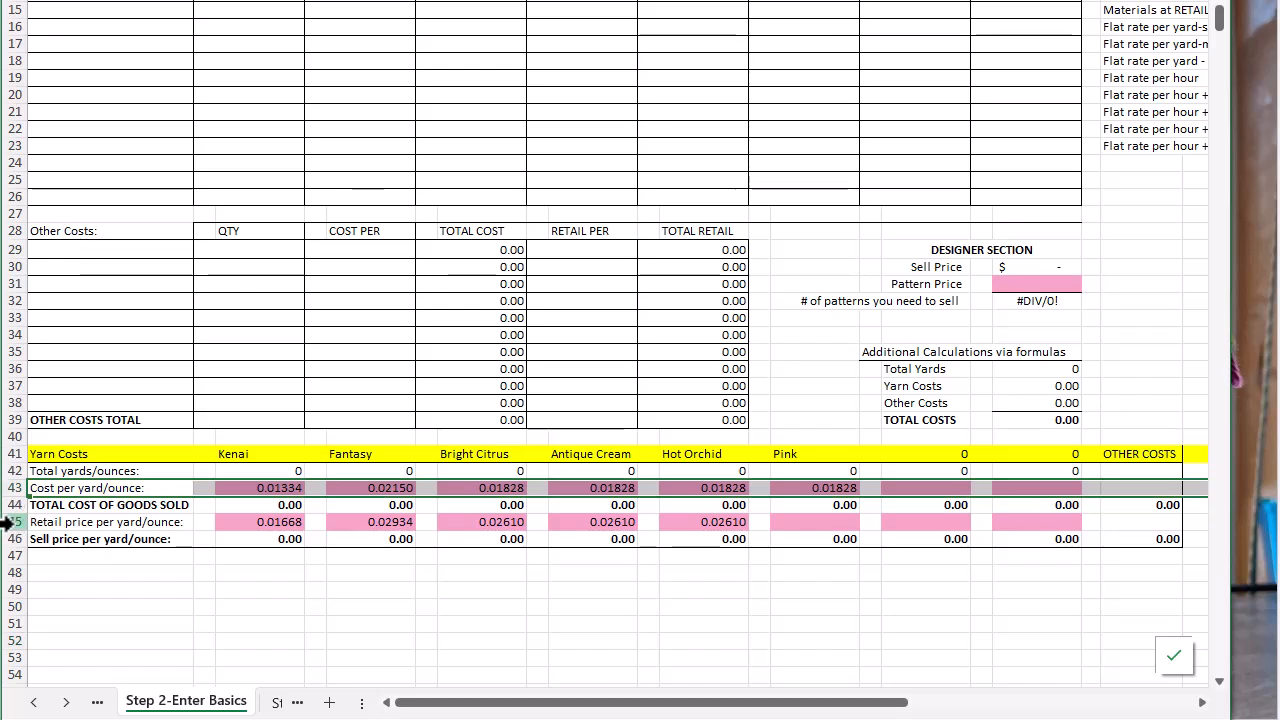
On the Step 3-Enter Final Yards sheet, enter 143 yards for Kenai in row 13 of the yardage table
{"action": "left_click", "coordinate": [12, 521]}
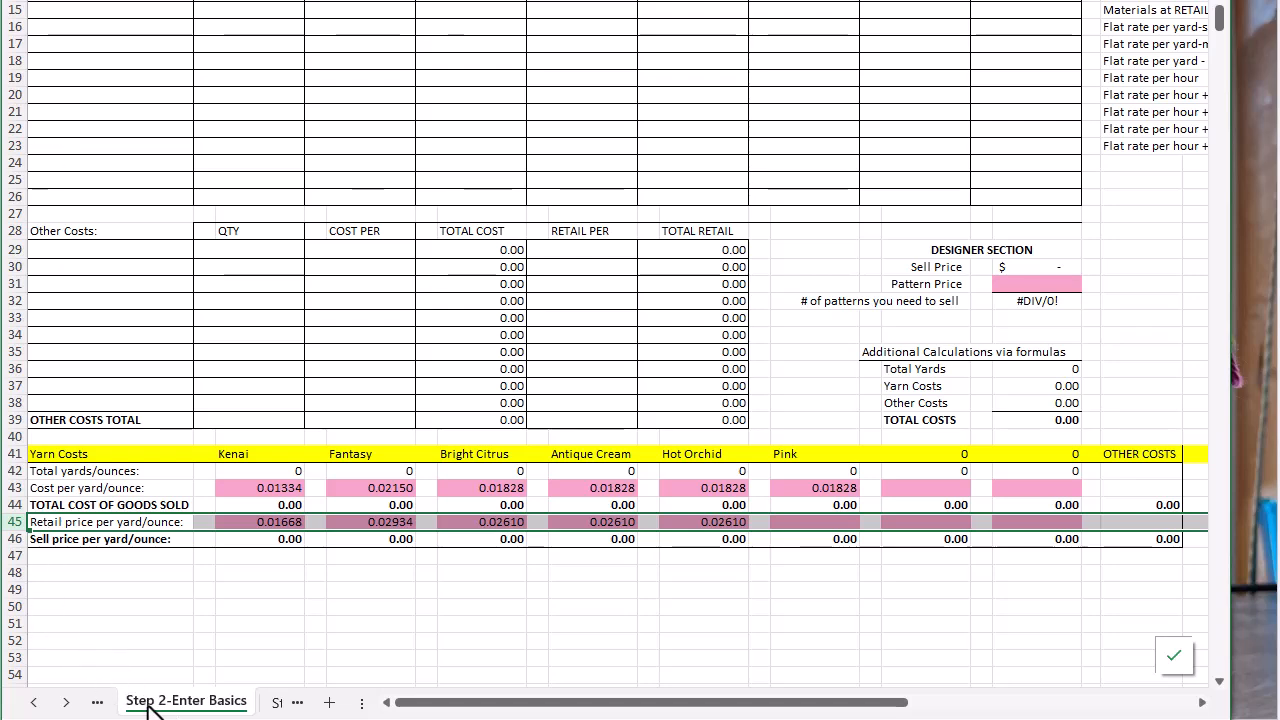
{"action": "key", "text": "ctrl+Page_Down"}
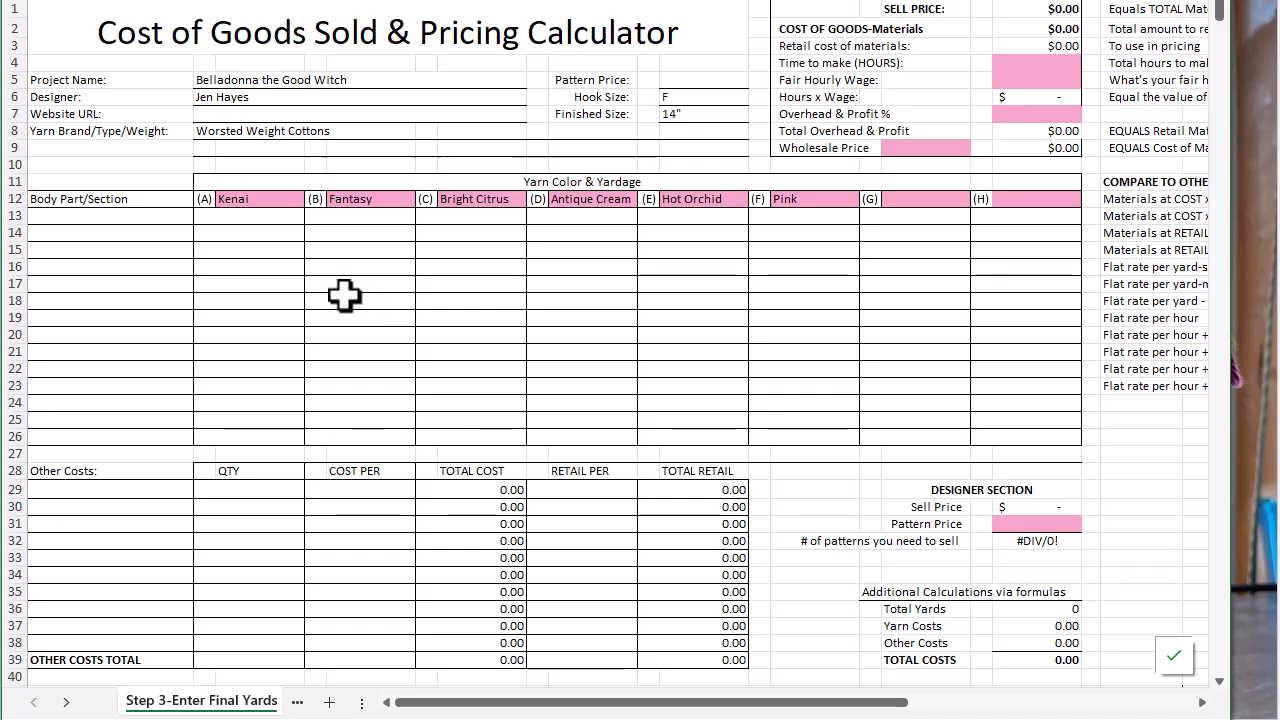
{"action": "scroll", "coordinate": [345, 296], "scroll_direction": "down", "scroll_amount": 2}
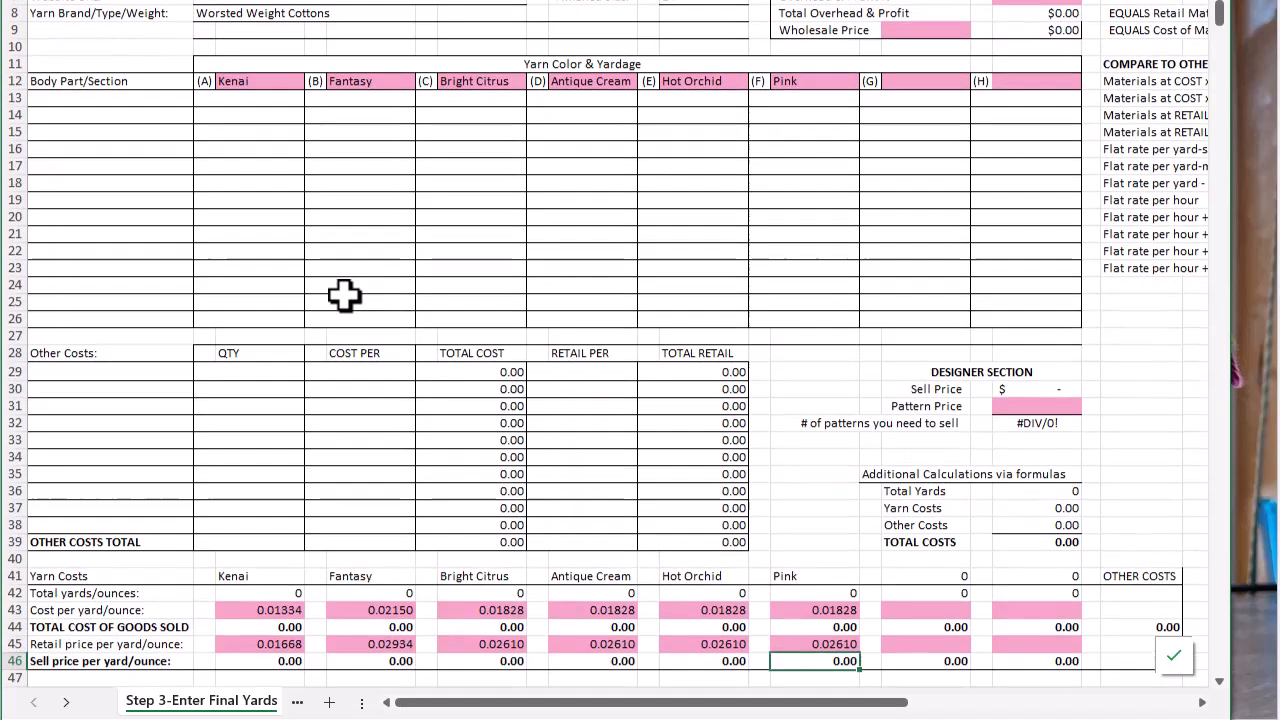
{"action": "scroll", "coordinate": [344, 295], "scroll_direction": "down", "scroll_amount": 1}
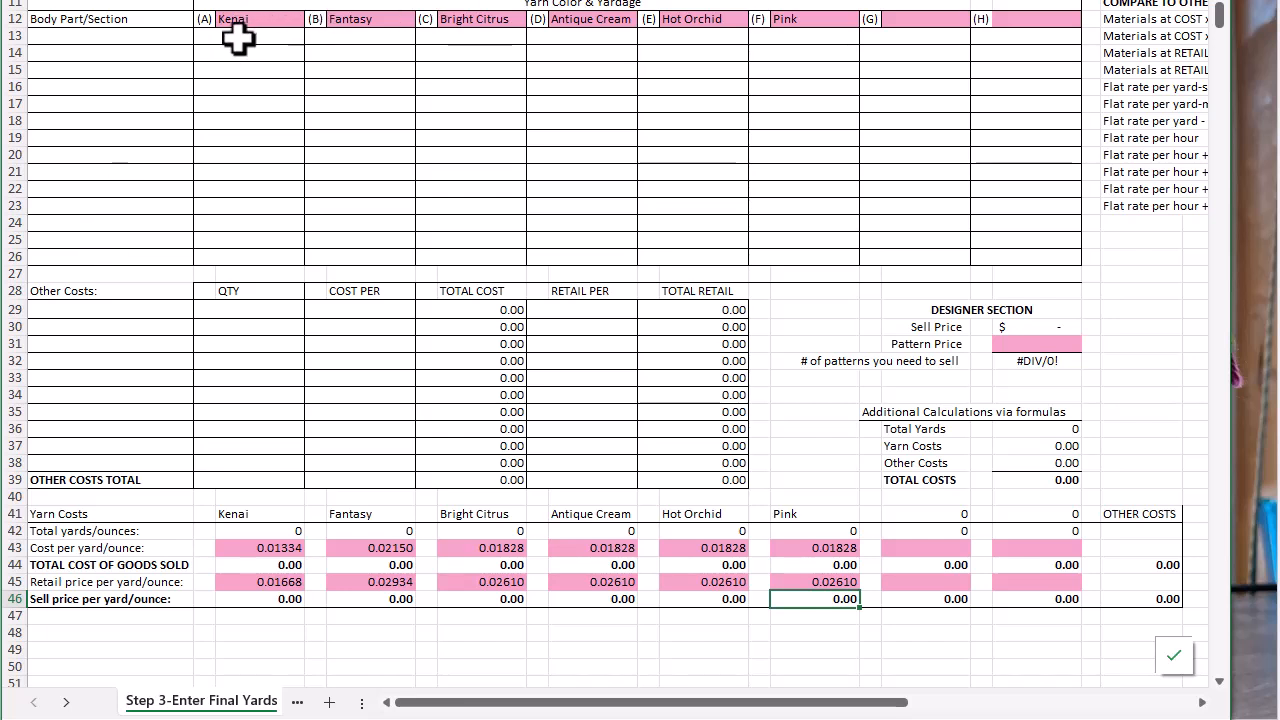
{"action": "left_click", "coordinate": [219, 38]}
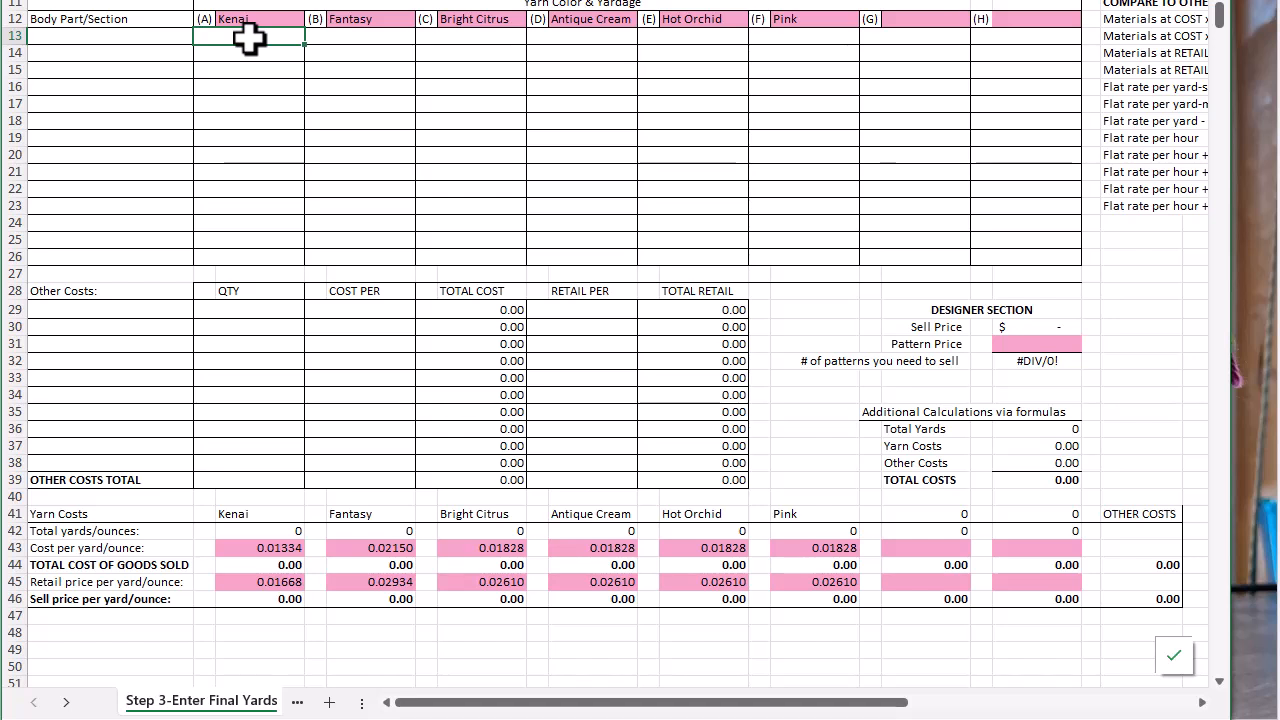
{"action": "type", "text": "143"}
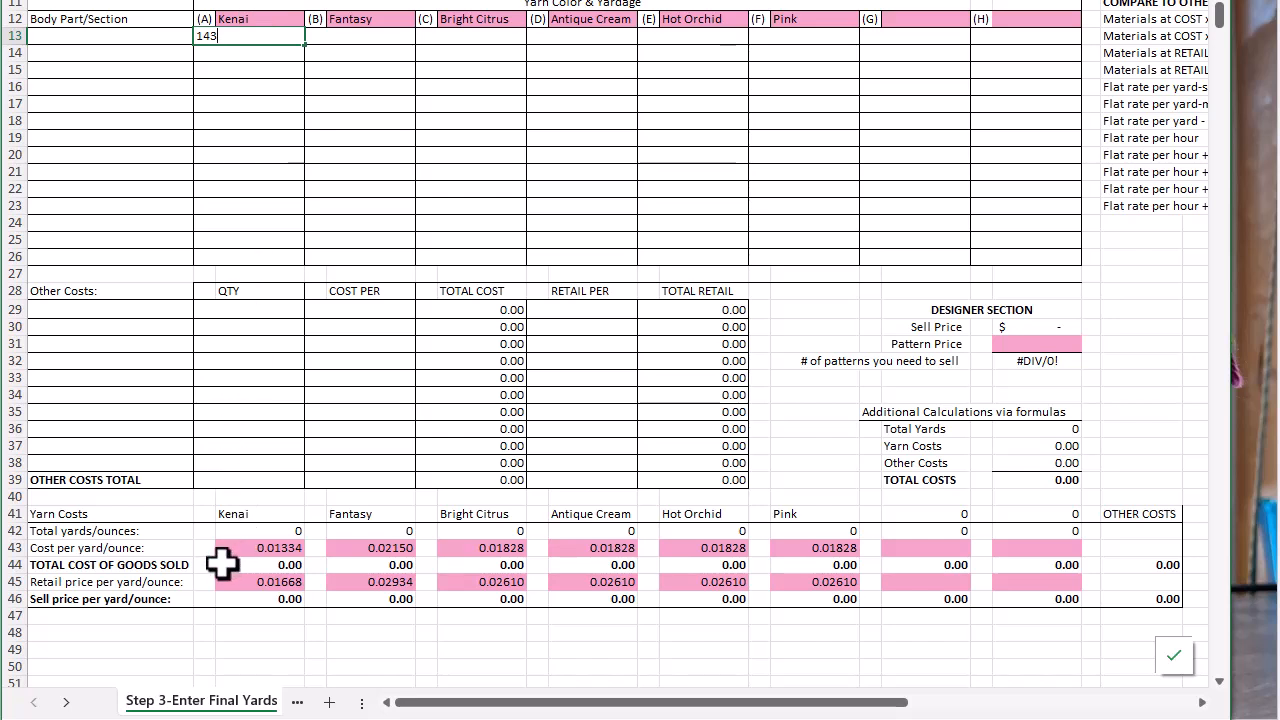
{"action": "left_click", "coordinate": [8, 531]}
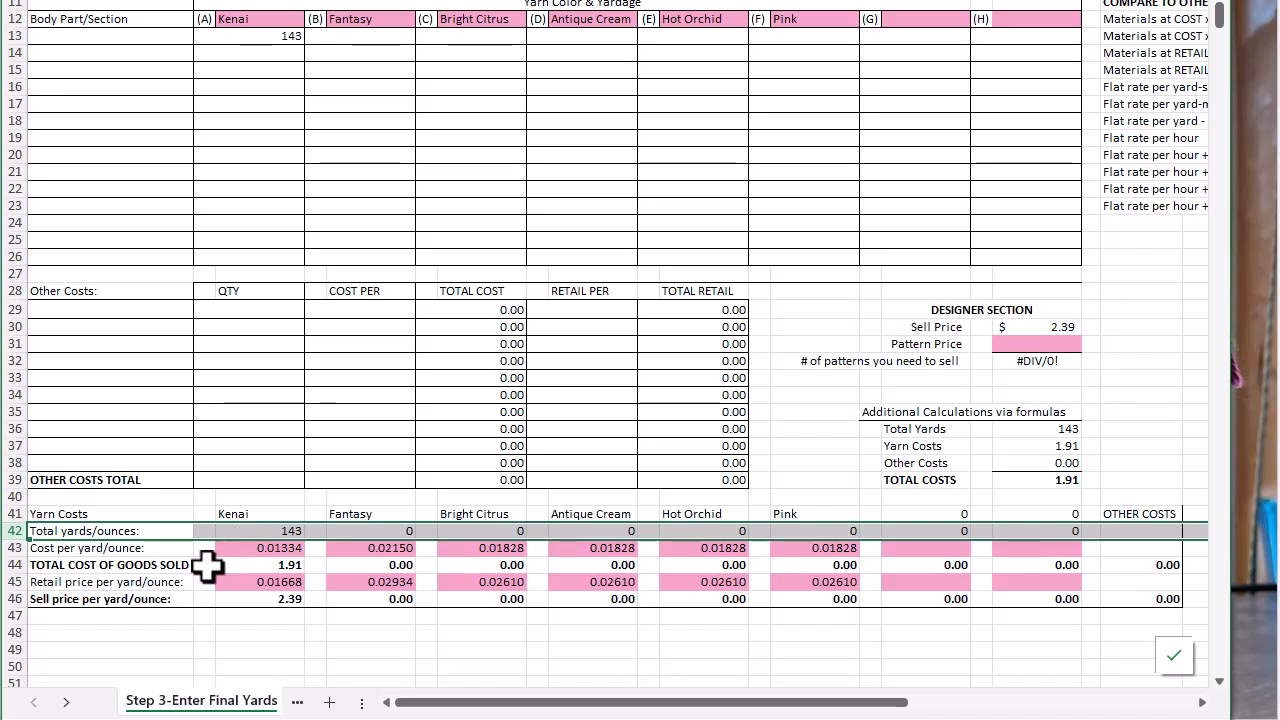
Examine the total cost of goods sold row, the Kenai retail price per yard and the pricing summary
{"action": "left_click", "coordinate": [8, 565]}
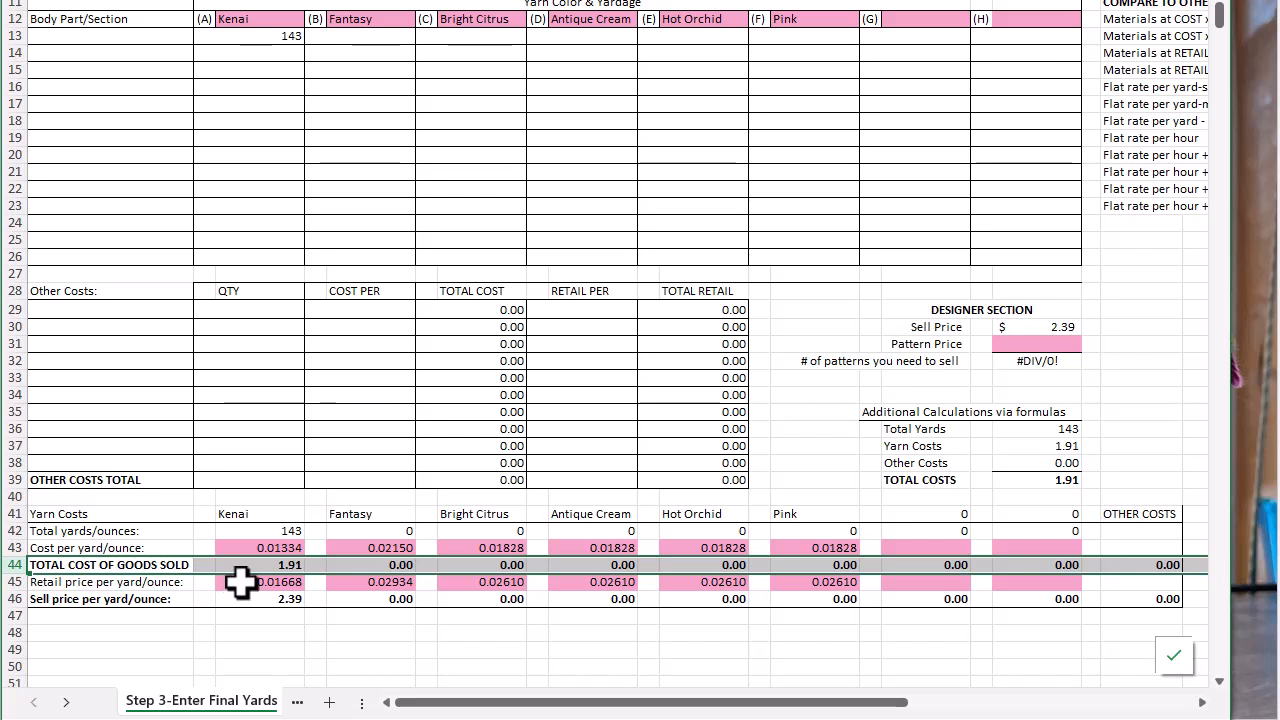
{"action": "left_click", "coordinate": [241, 582]}
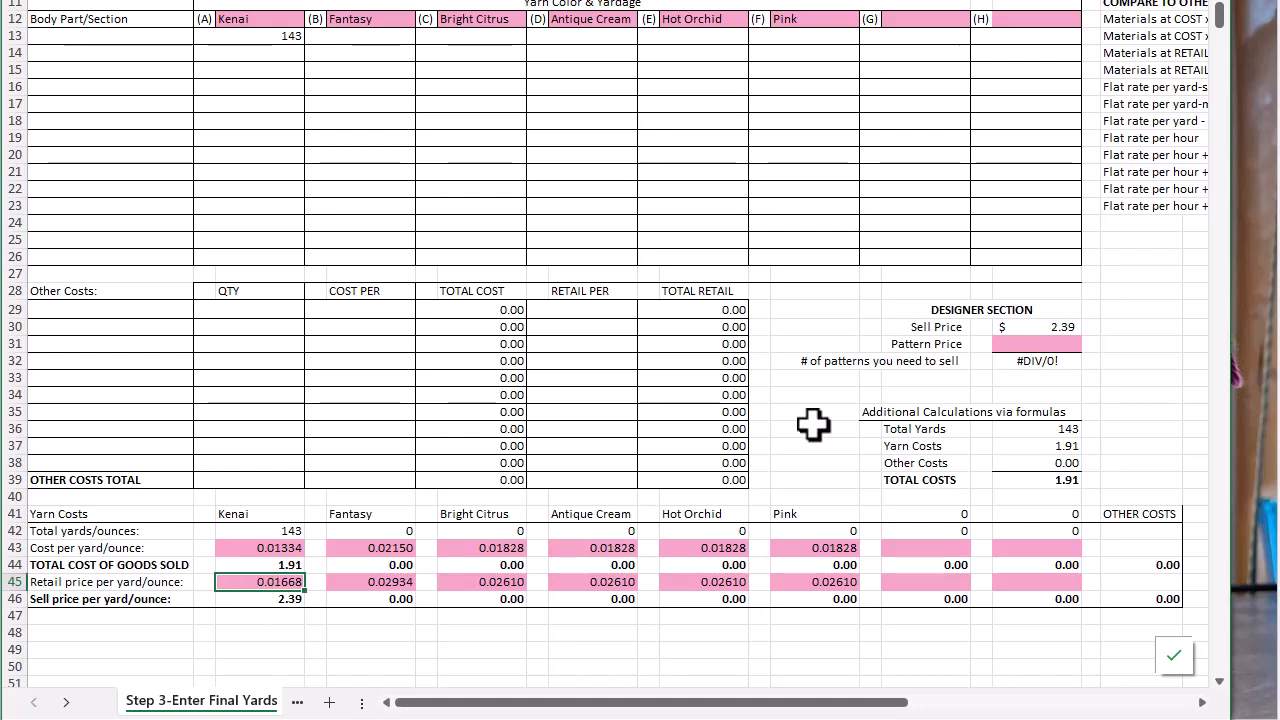
{"action": "scroll", "coordinate": [1168, 355], "scroll_direction": "up", "scroll_amount": 1}
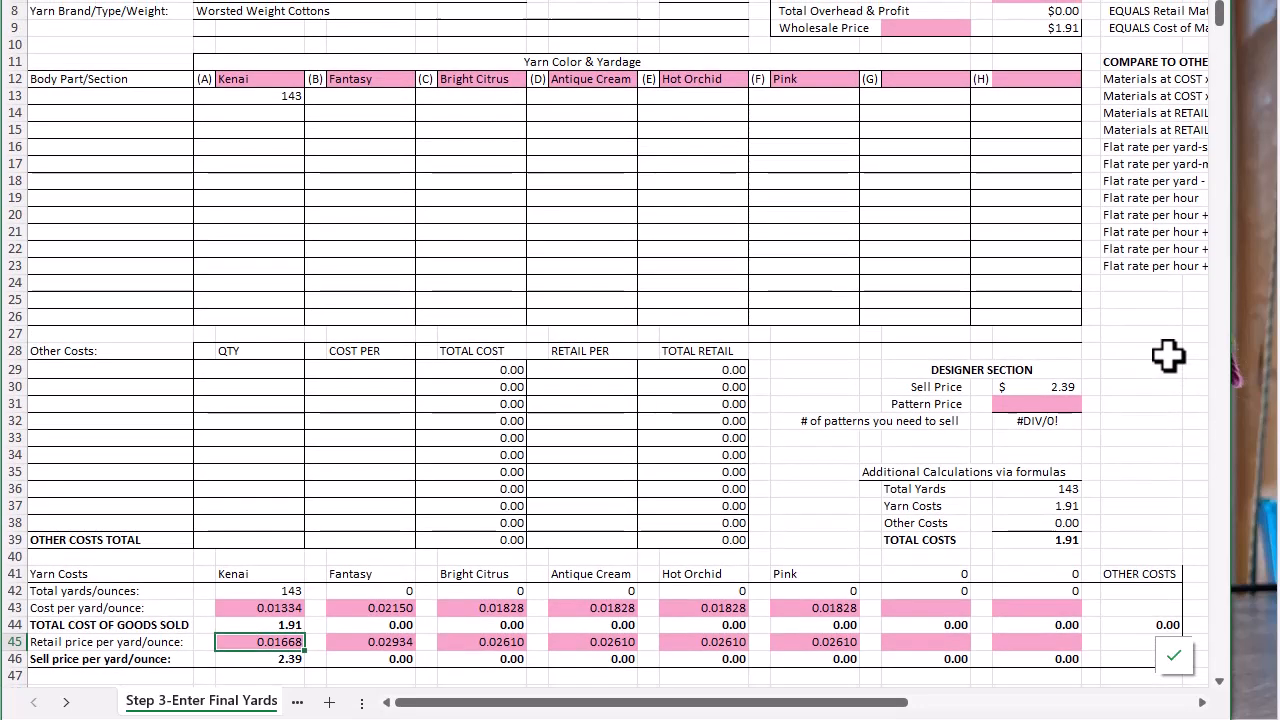
{"action": "scroll", "coordinate": [1168, 355], "scroll_direction": "up", "scroll_amount": 3}
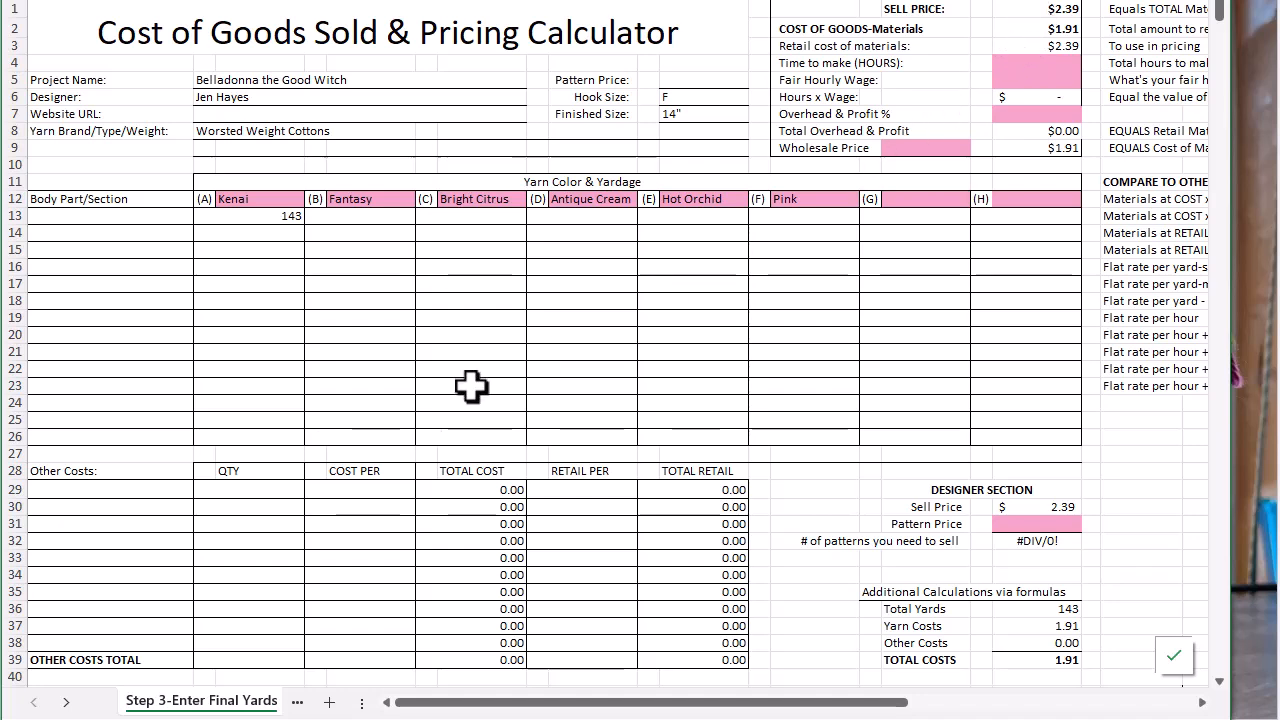
Enter 26.5 yards for Fantasy in row 13 of the yardage table
{"action": "scroll", "coordinate": [417, 330], "scroll_direction": "down", "scroll_amount": 4}
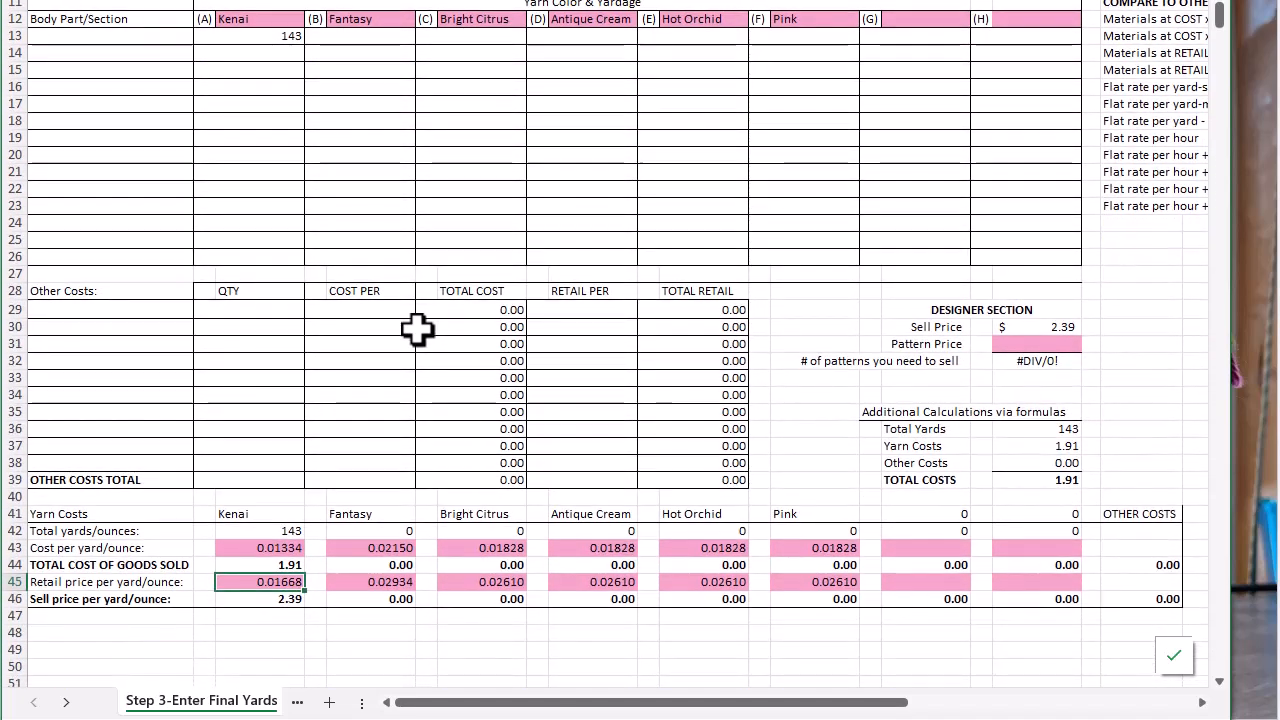
{"action": "left_click", "coordinate": [380, 35]}
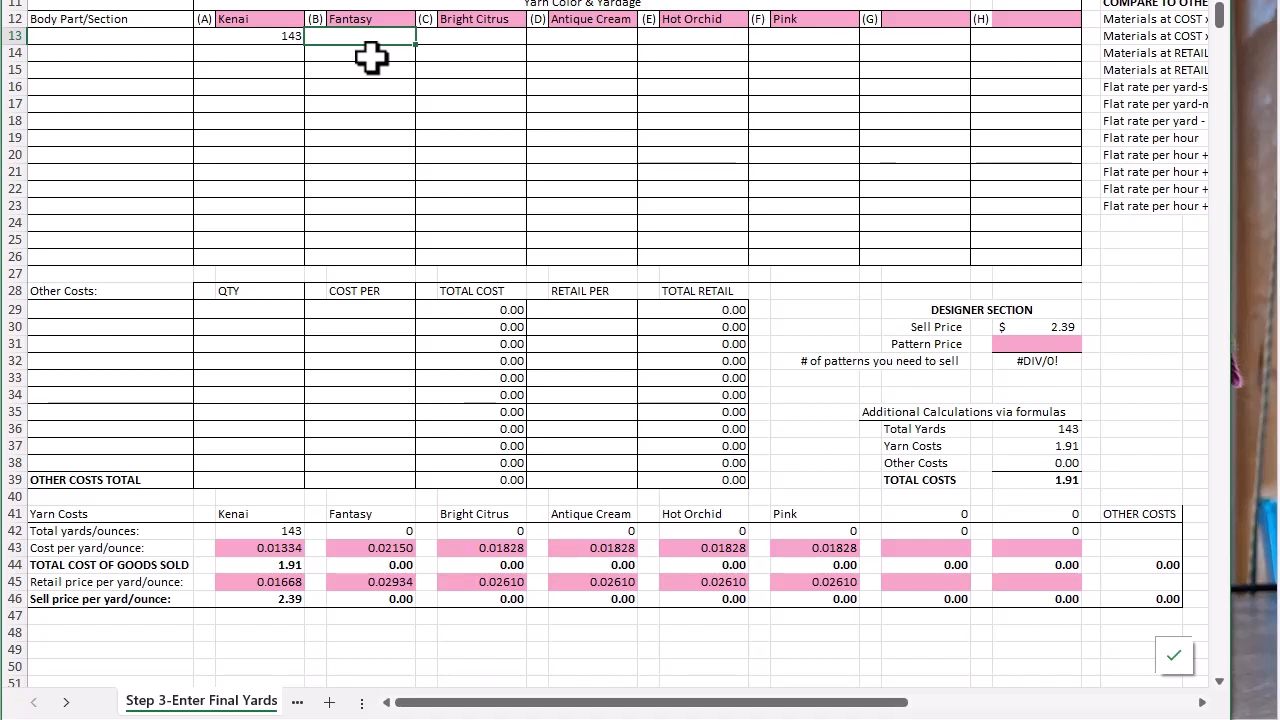
{"action": "type", "text": "26.5"}
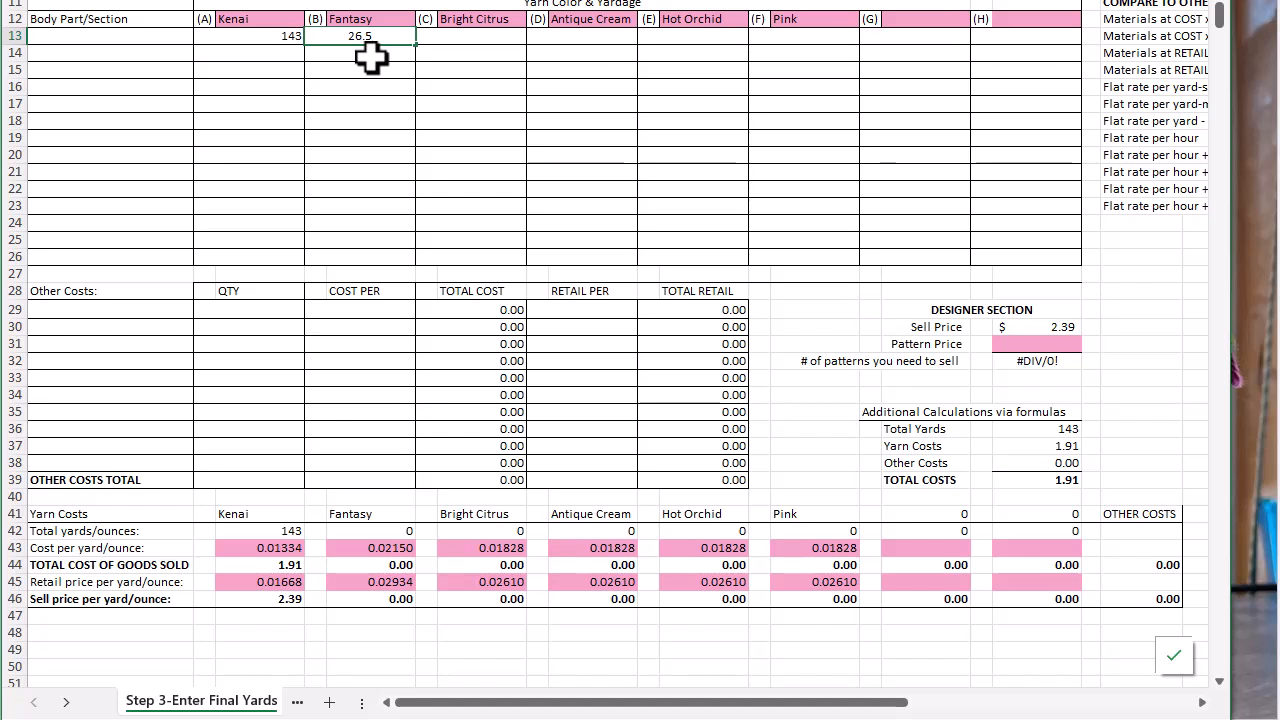
{"action": "key", "text": "Tab"}
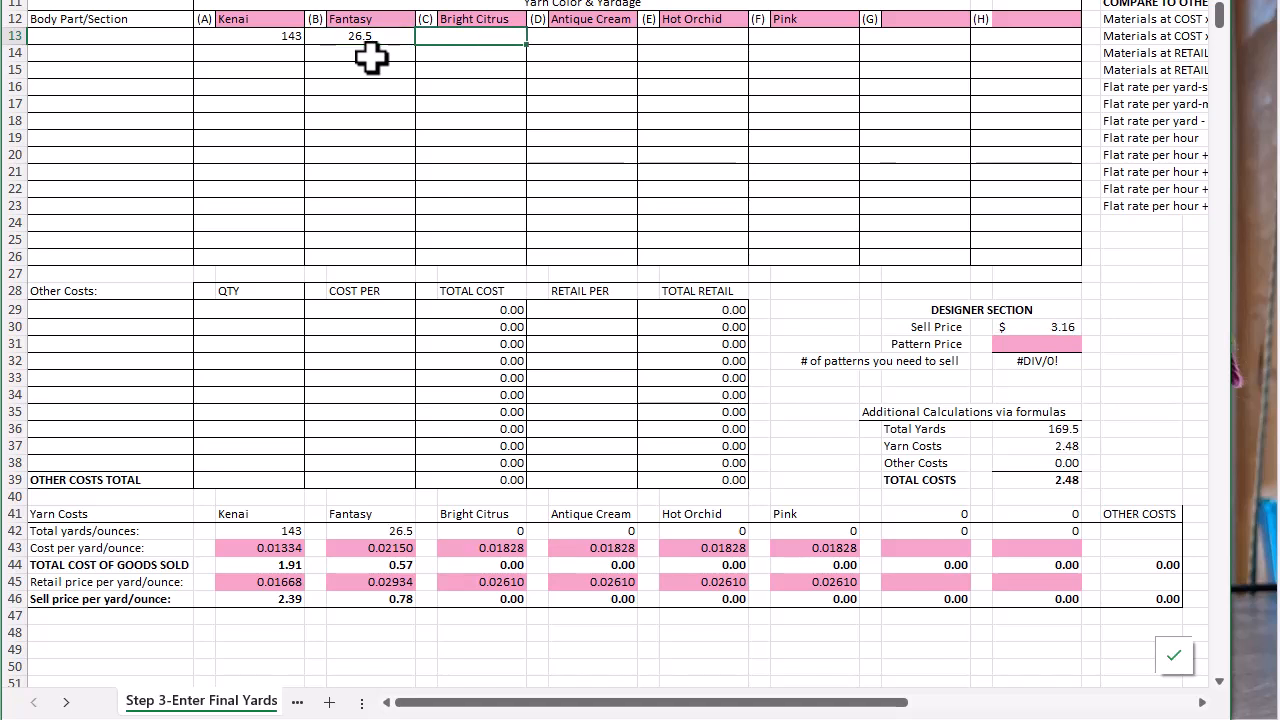
Enter 2 yards for Bright Citrus and 5 yards for Antique Cream in row 13
{"action": "type", "text": "2"}
{"action": "key", "text": "Tab"}
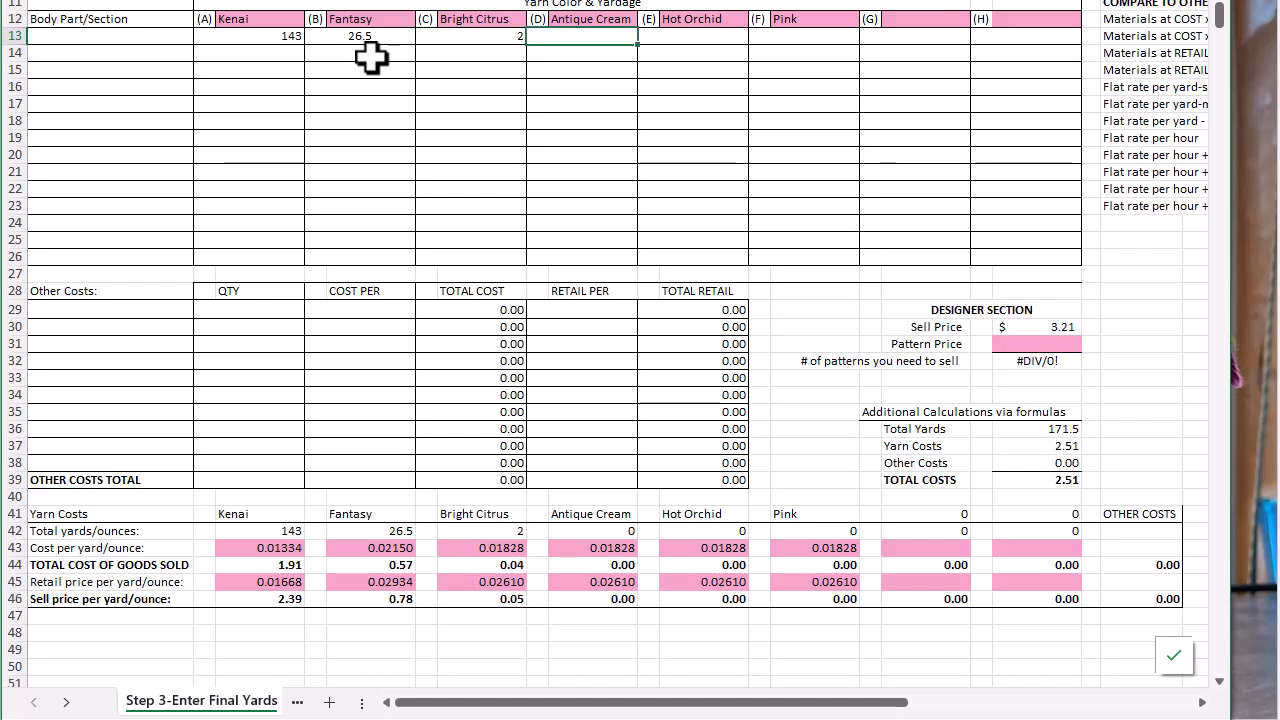
{"action": "type", "text": "5"}
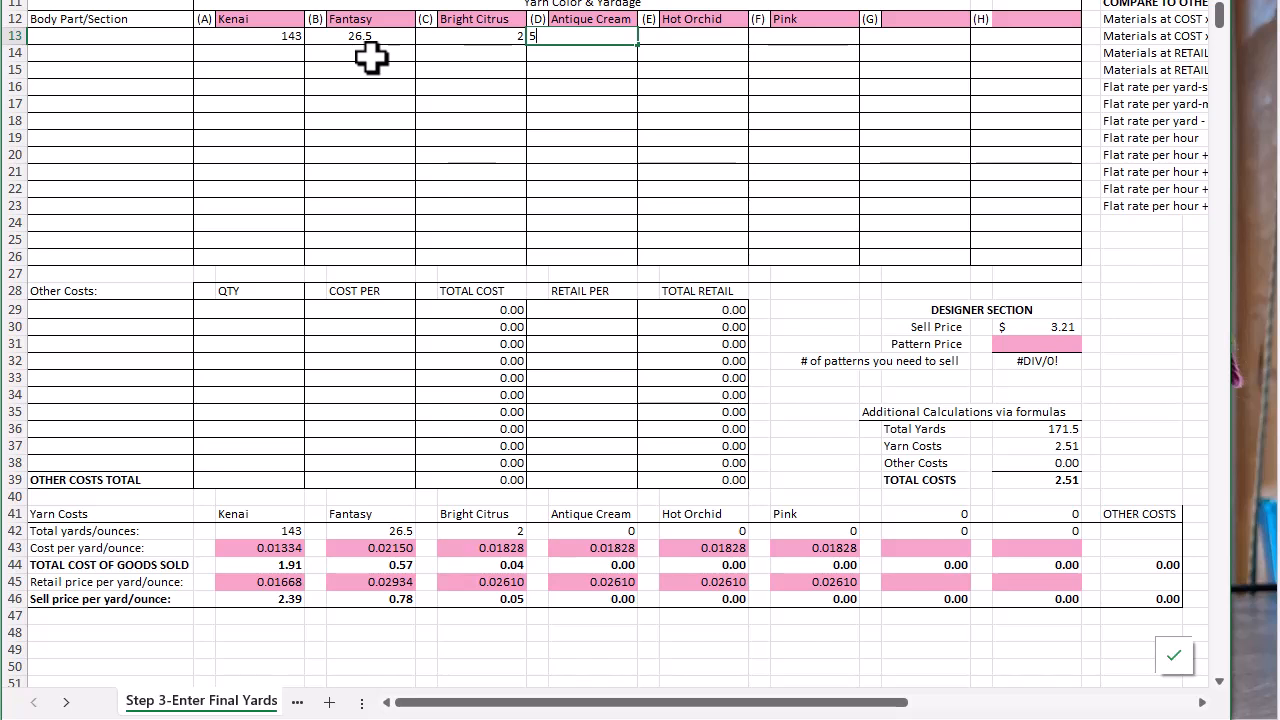
{"action": "key", "text": "Tab"}
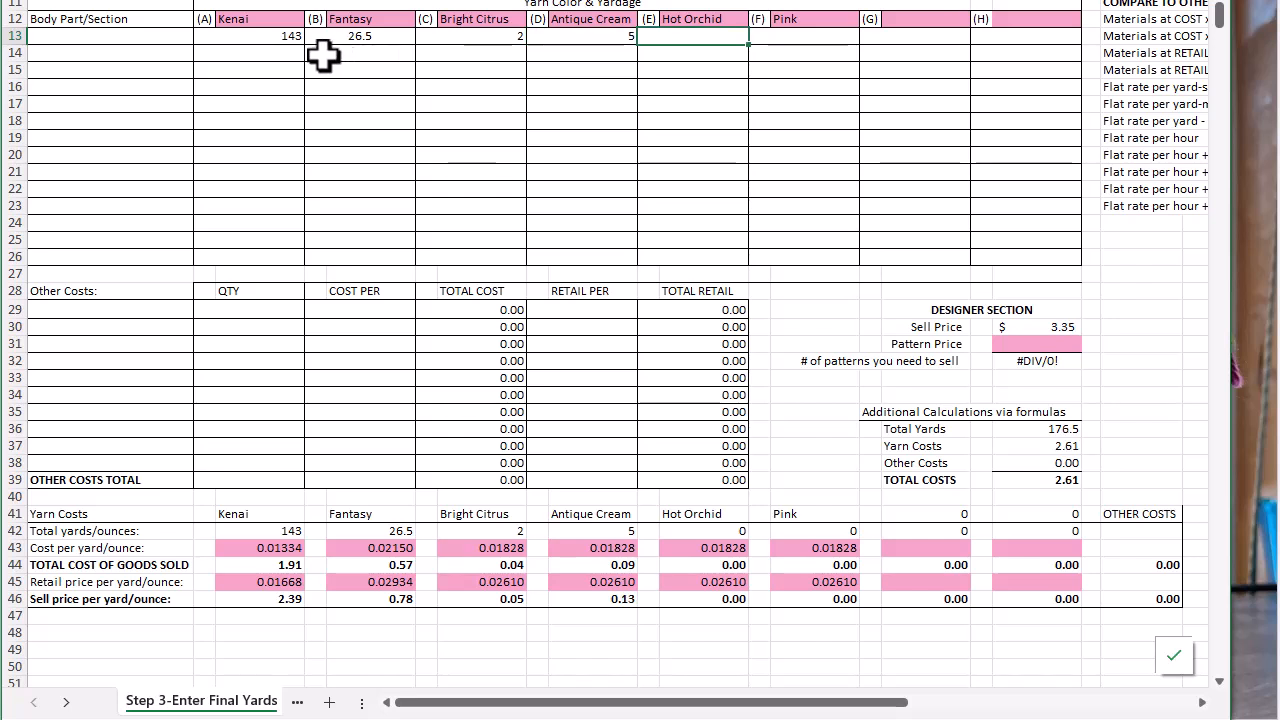
Correct the row 13 yardages to 12 for Bright Citrus and 51 for Antique Cream
{"action": "left_click", "coordinate": [461, 37]}
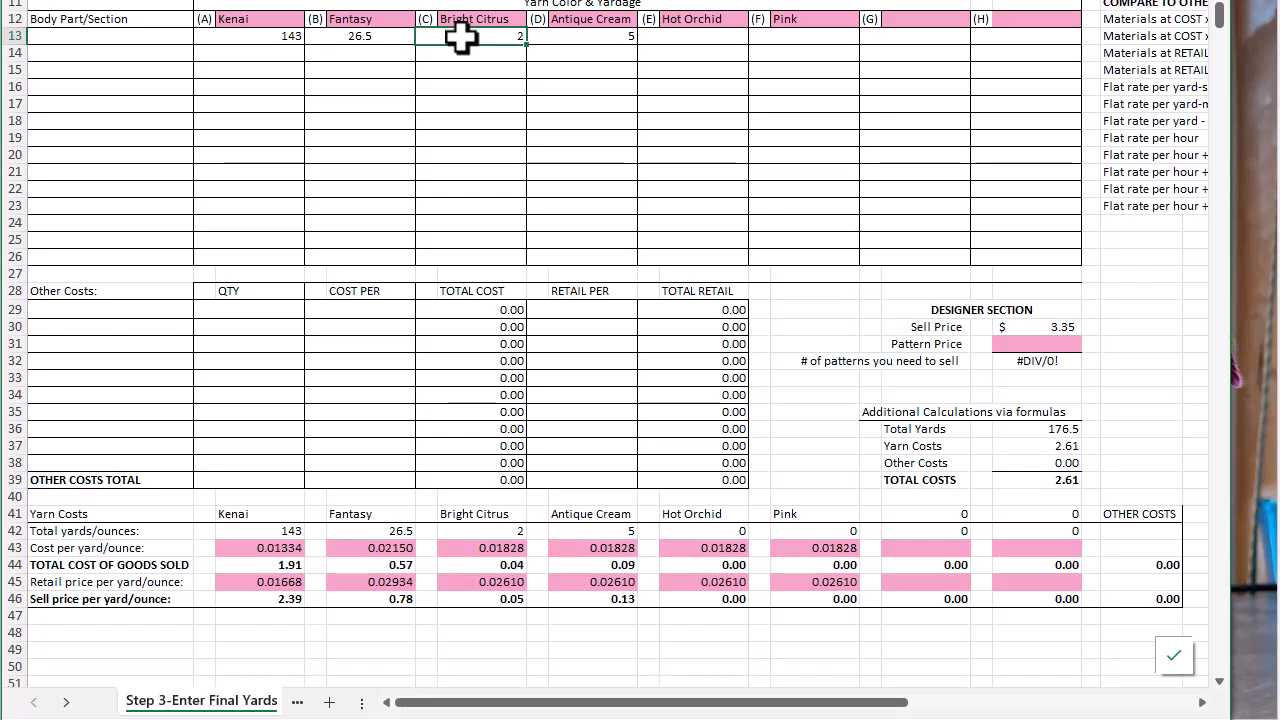
{"action": "type", "text": "12"}
{"action": "key", "text": "Tab"}
{"action": "type", "text": "51"}
{"action": "key", "text": "Tab"}
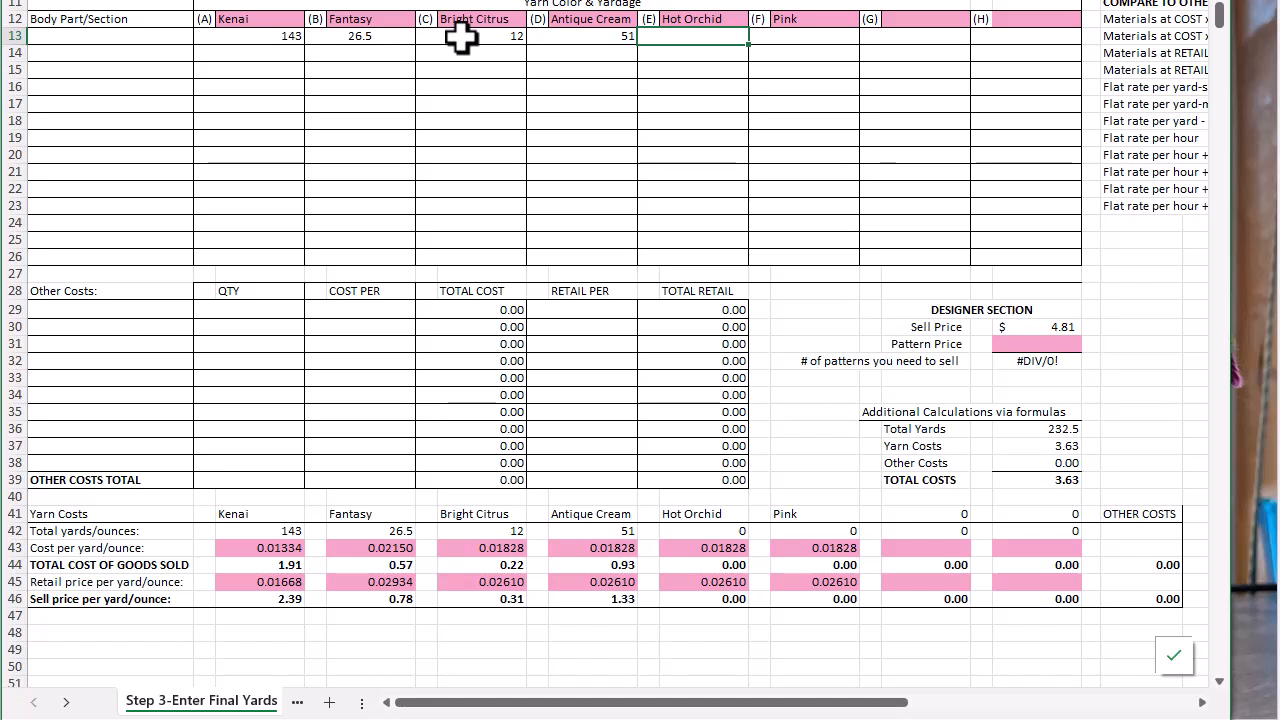
Enter 67 yards for Hot Orchid and 40 yards for Pink in row 13 of the yardage table
{"action": "type", "text": "67"}
{"action": "key", "text": "Tab"}
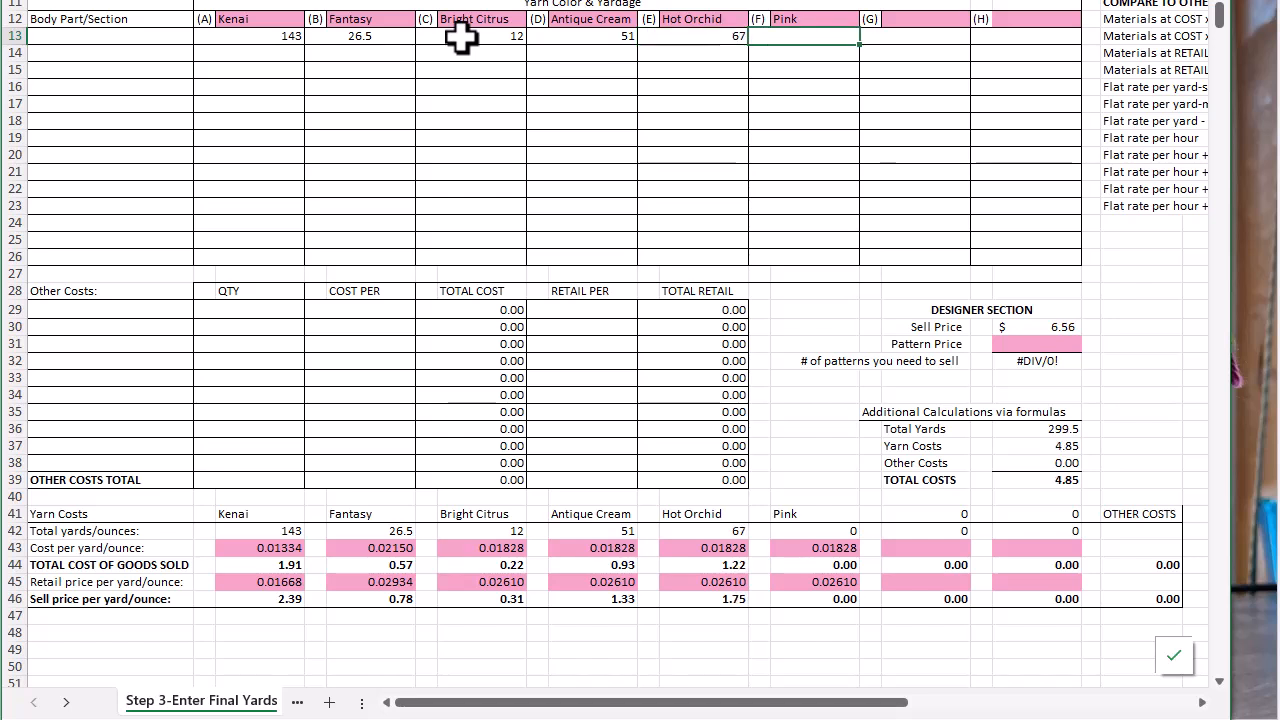
{"action": "type", "text": "40"}
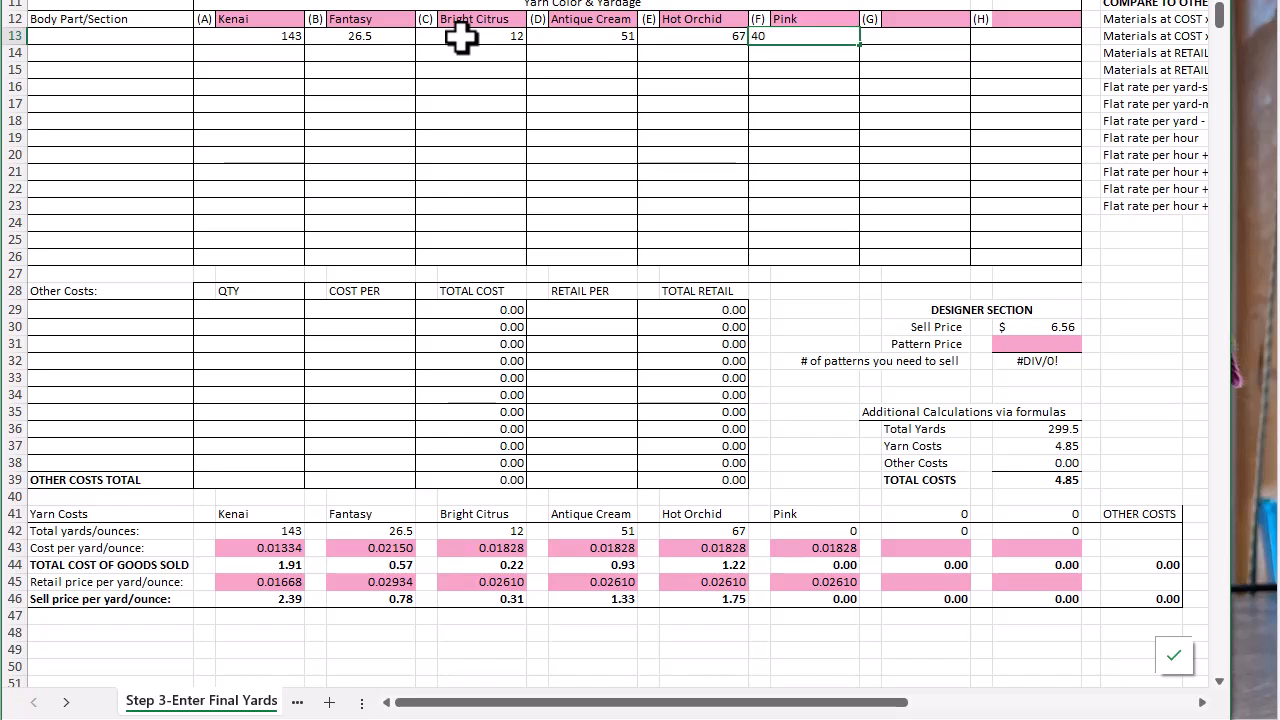
{"action": "key", "text": "Tab"}
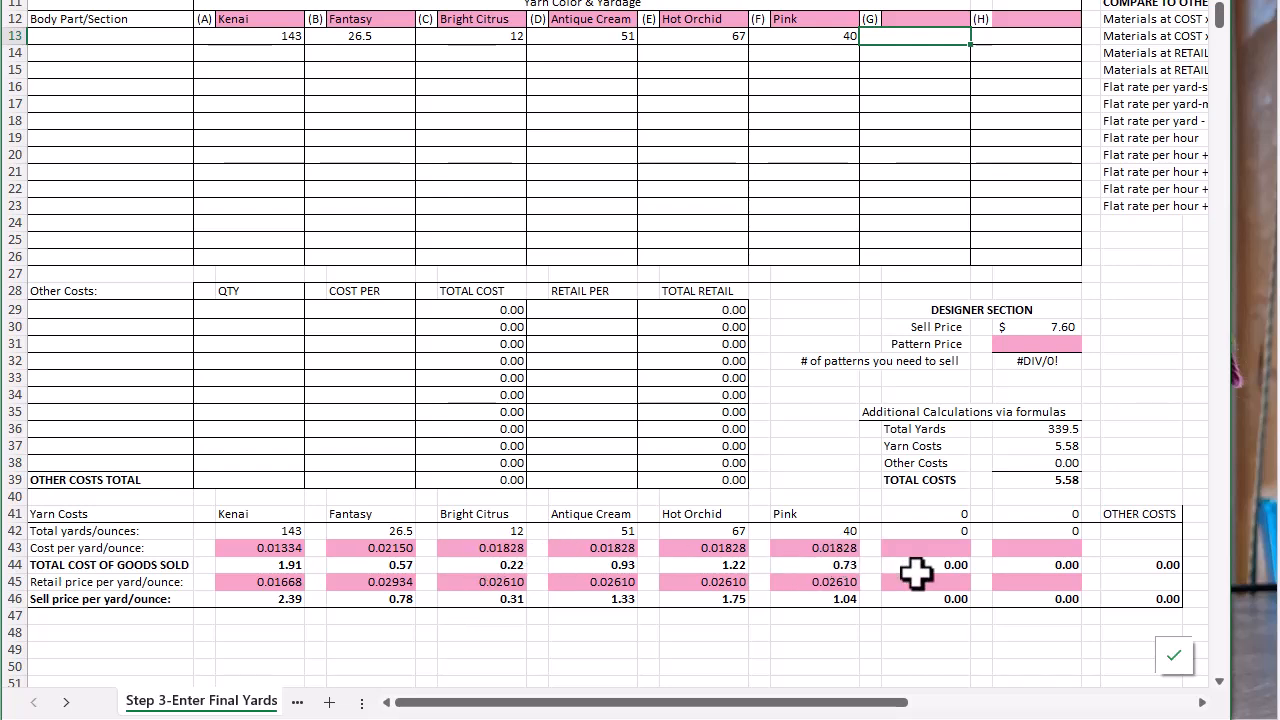
Add spider buttons as the first Other Costs item with quantity 2, cost per 0.1 and retail per 0.1
{"action": "scroll", "coordinate": [1045, 463], "scroll_direction": "up", "scroll_amount": 3}
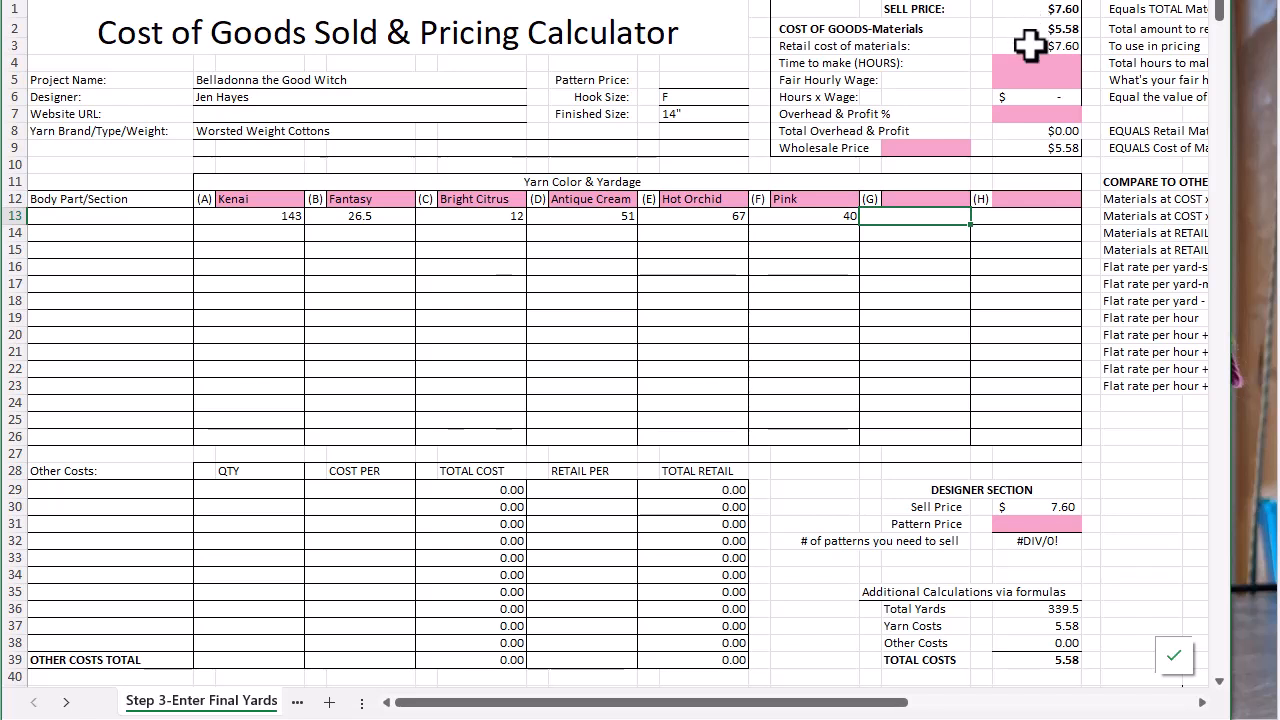
{"action": "left_click", "coordinate": [58, 490]}
{"action": "type", "text": "spider buttons"}
{"action": "key", "text": "Tab"}
{"action": "type", "text": "2"}
{"action": "key", "text": "Tab"}
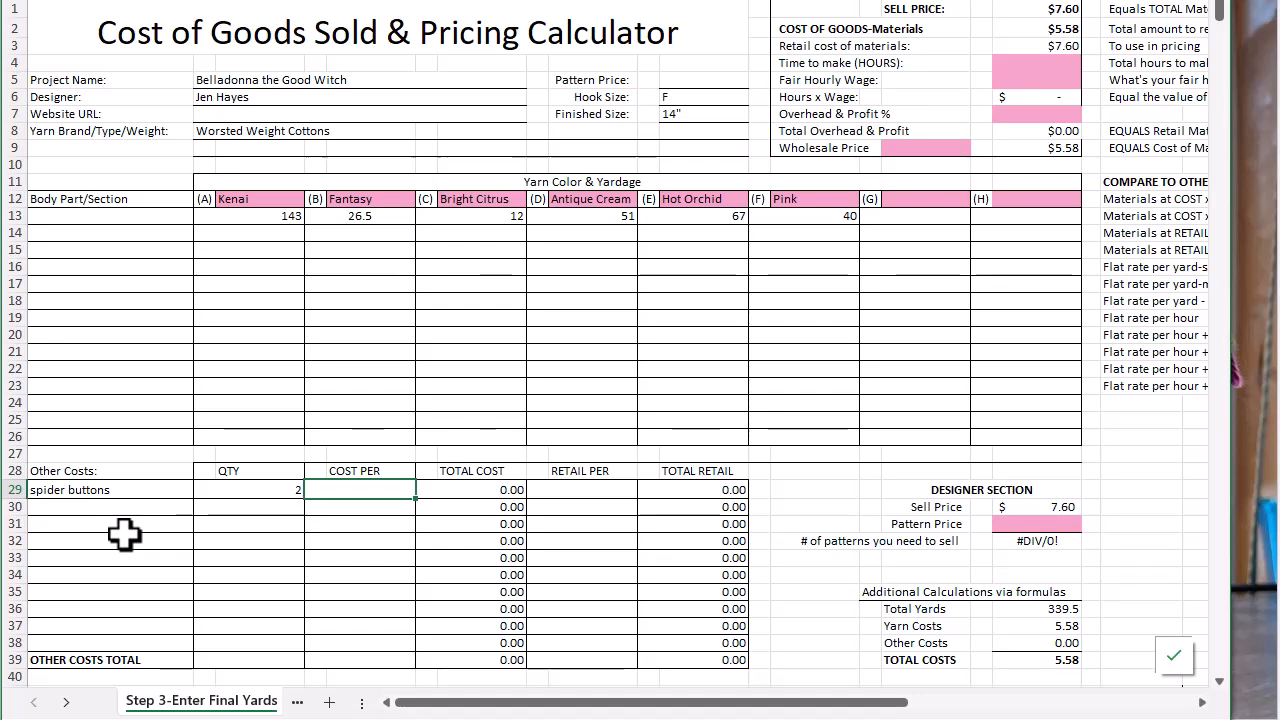
{"action": "type", "text": "10"}
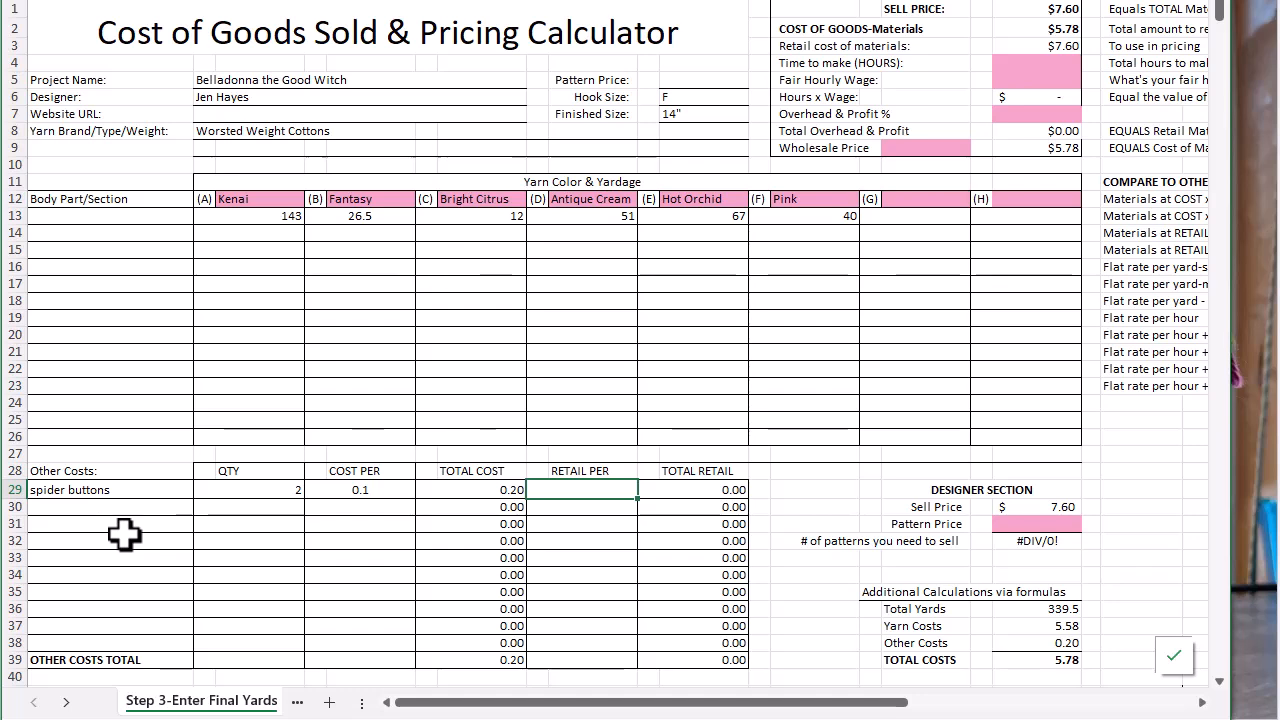
{"action": "type", "text": "0.1"}
{"action": "key", "text": "Tab"}
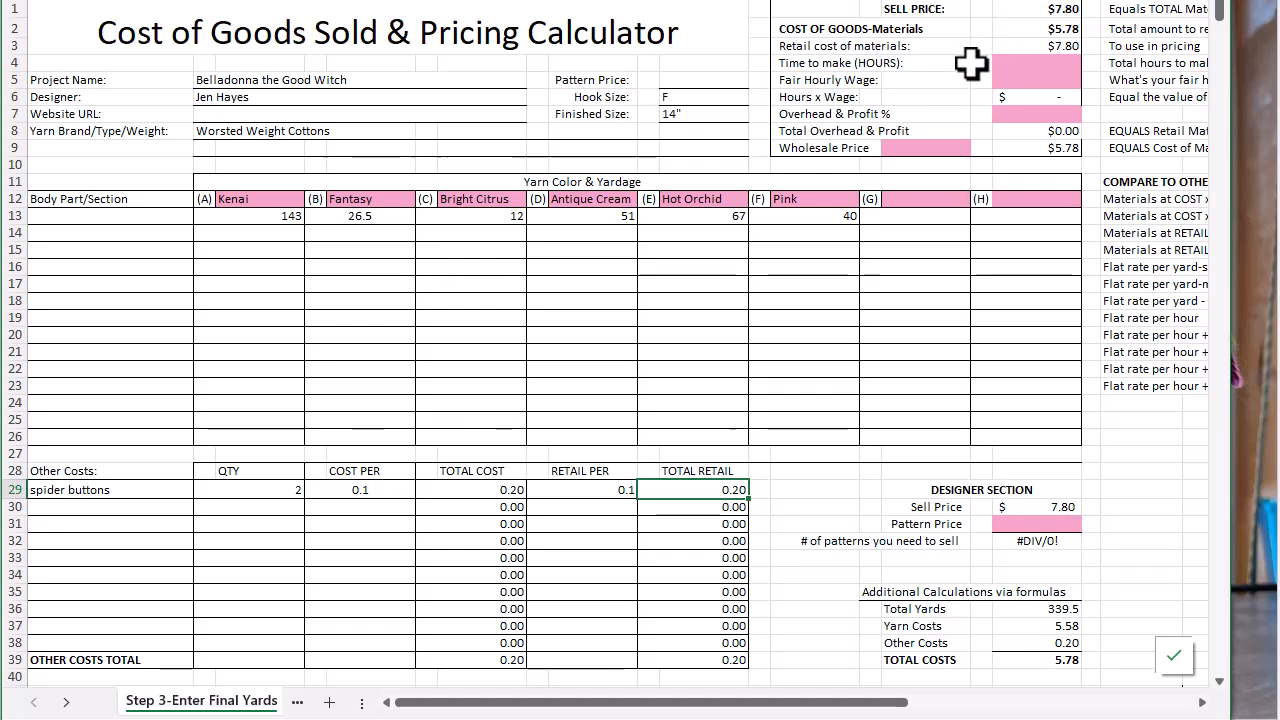
Add polyfill in row 30 of Other Costs with quantity 2.5 and cost per 0.03763
{"action": "left_click", "coordinate": [57, 508]}
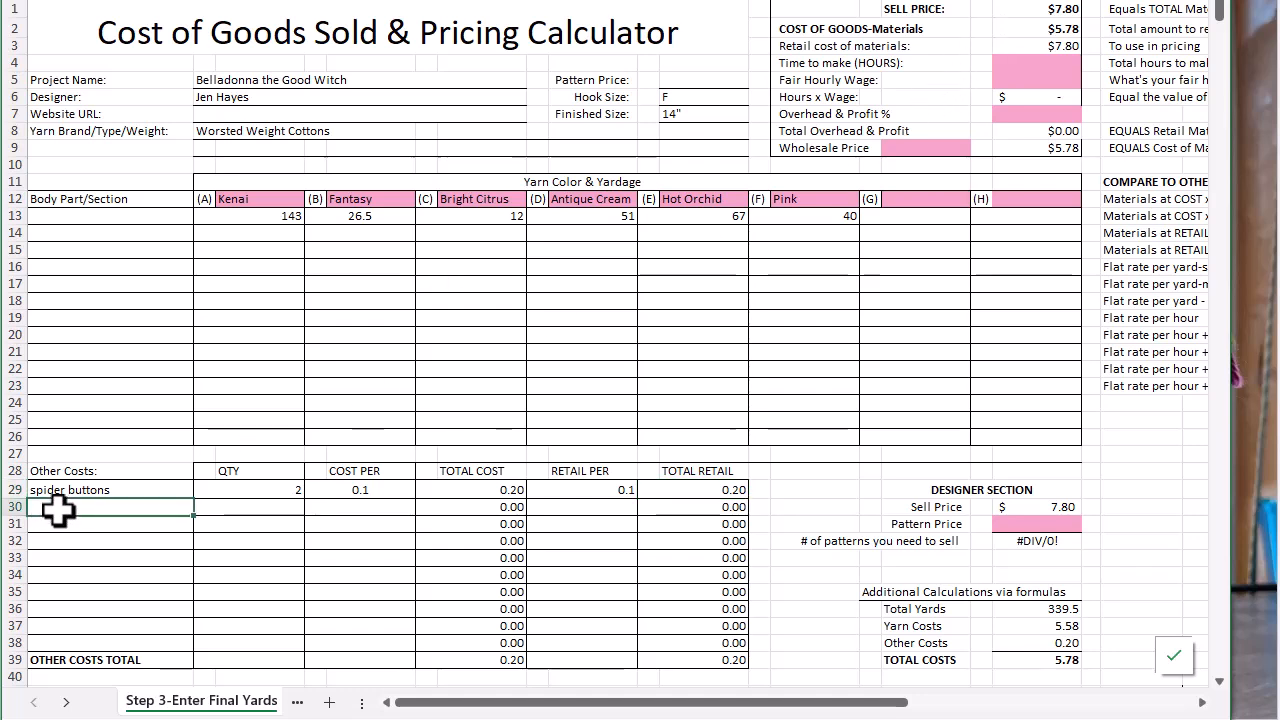
{"action": "type", "text": "po"}
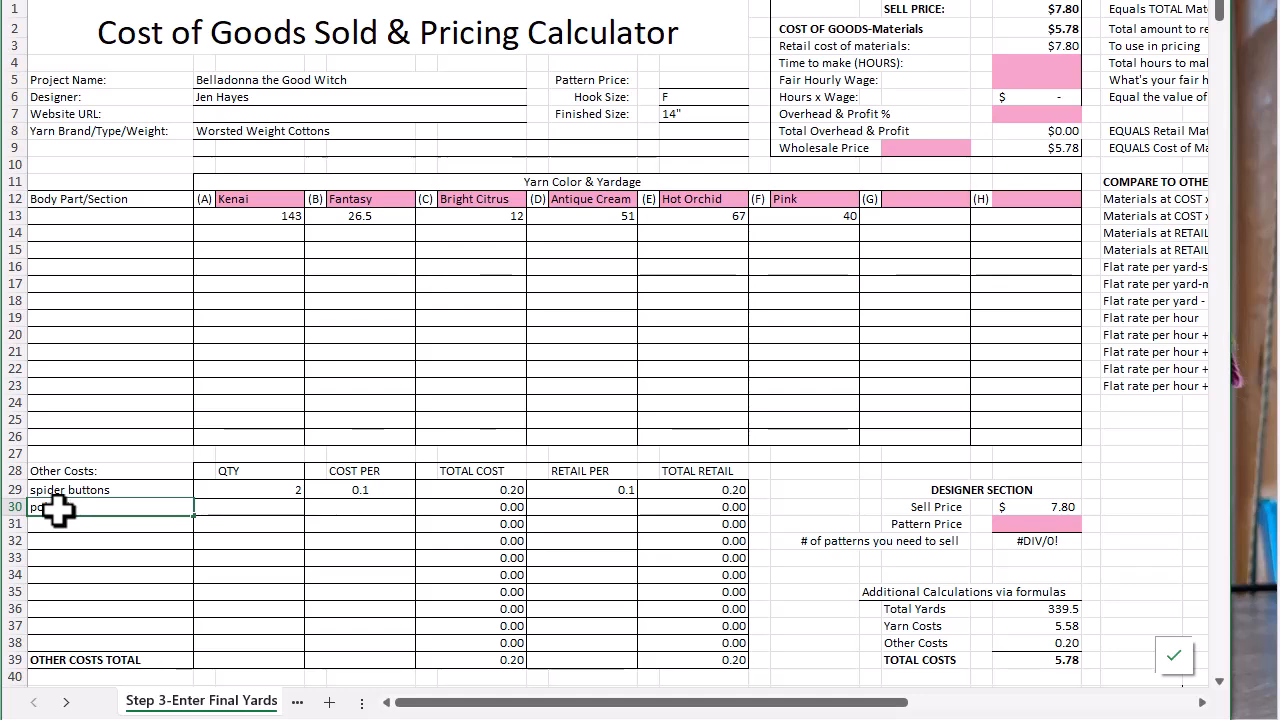
{"action": "key", "text": "Tab"}
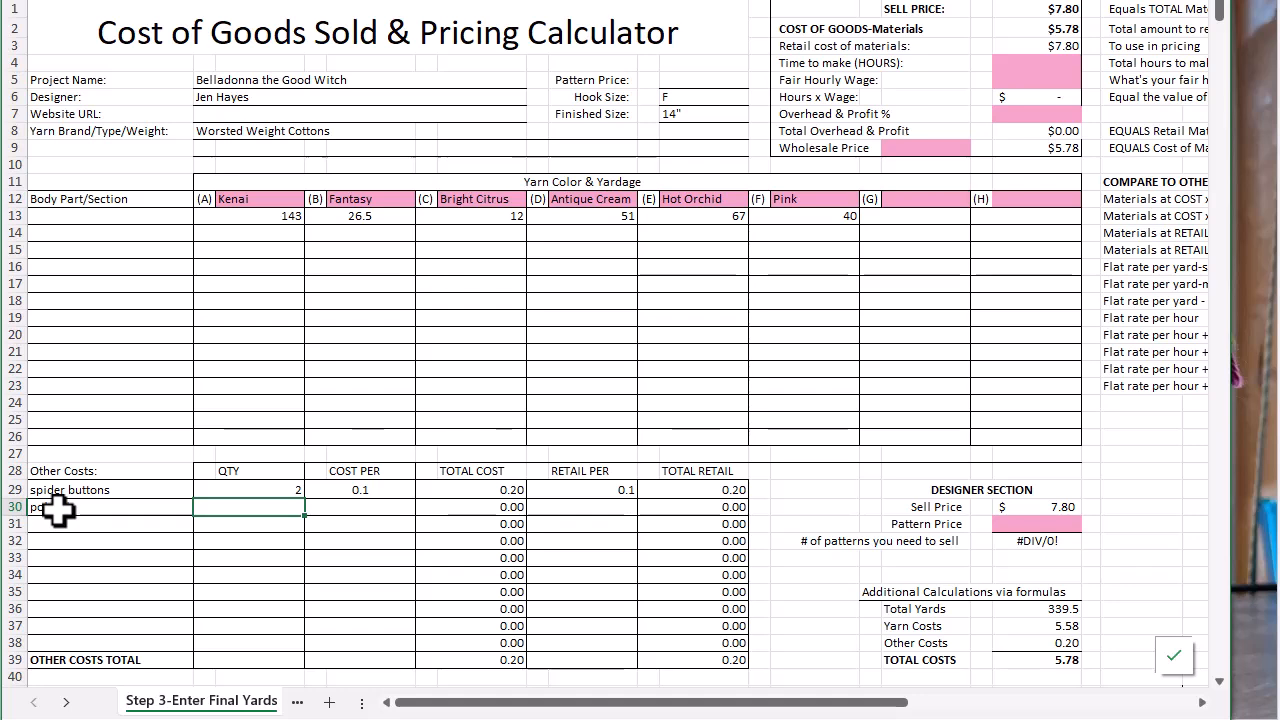
{"action": "type", "text": "2.5"}
{"action": "key", "text": "Tab"}
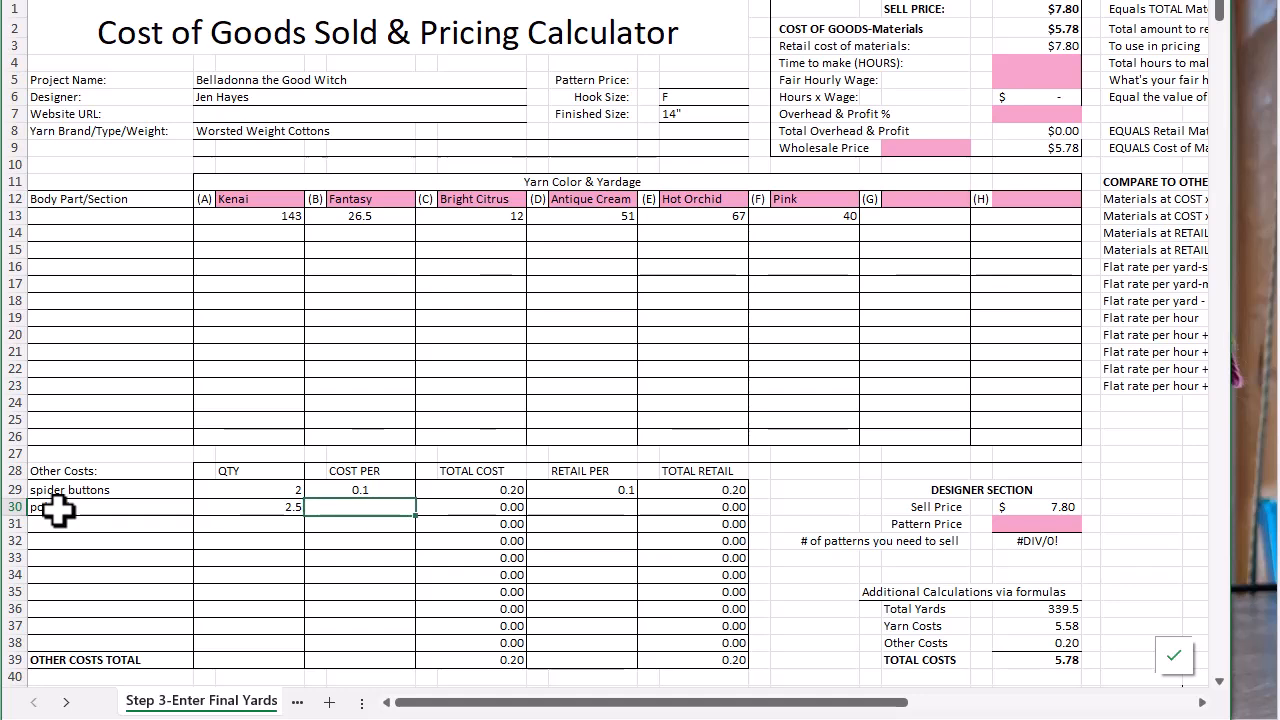
{"action": "type", "text": ".03"}
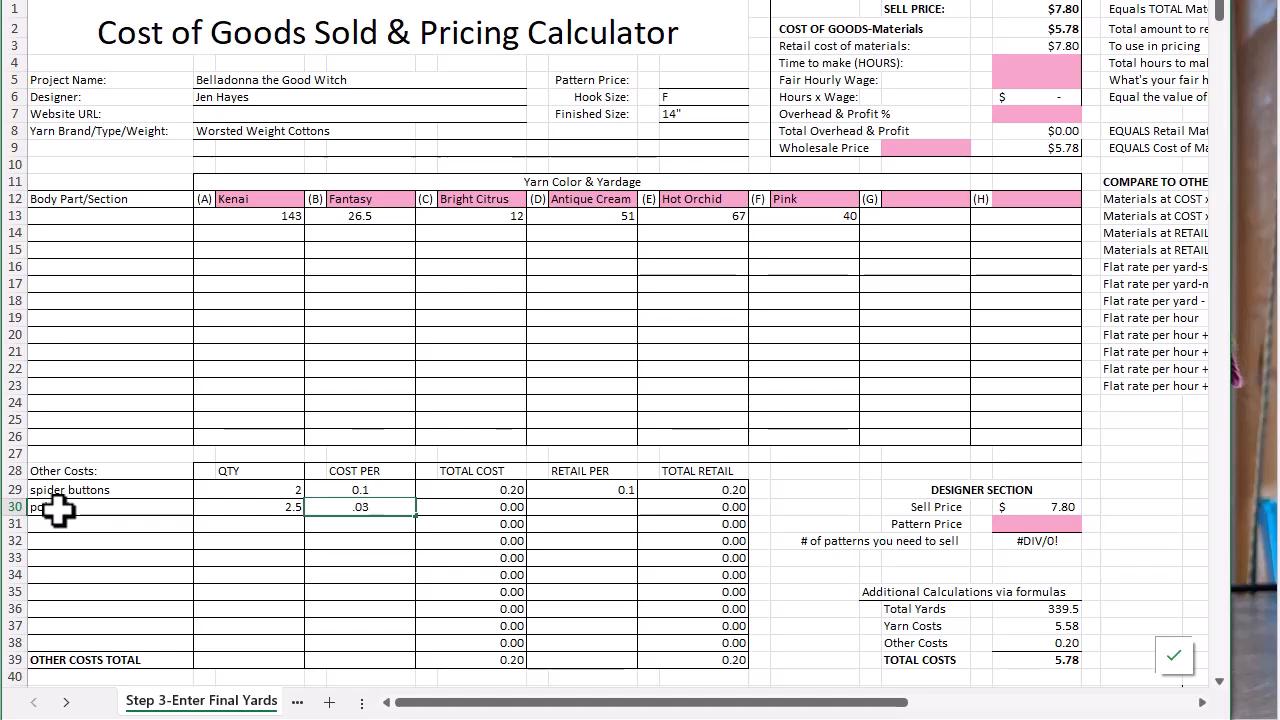
{"action": "type", "text": "763"}
{"action": "key", "text": "Tab"}
{"action": "key", "text": "Tab"}
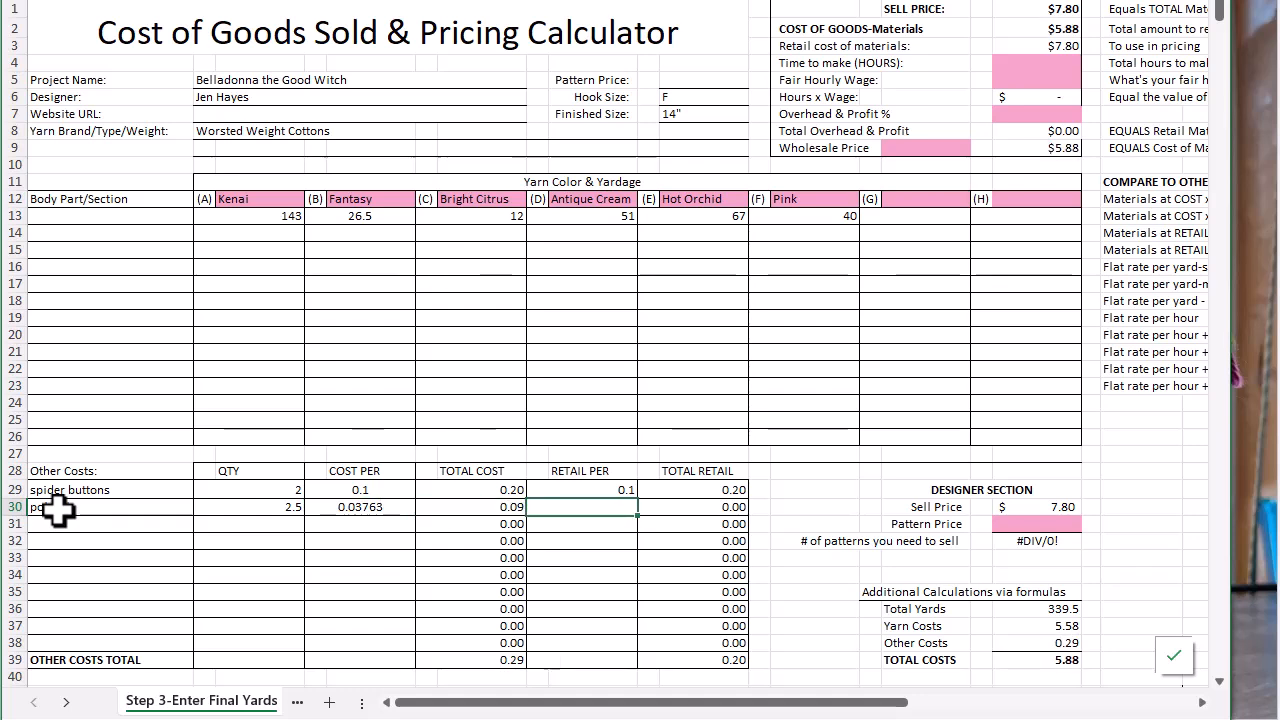
Enter 0.0436 as the retail price per unit for polyfill
{"action": "type", "text": ".0436"}
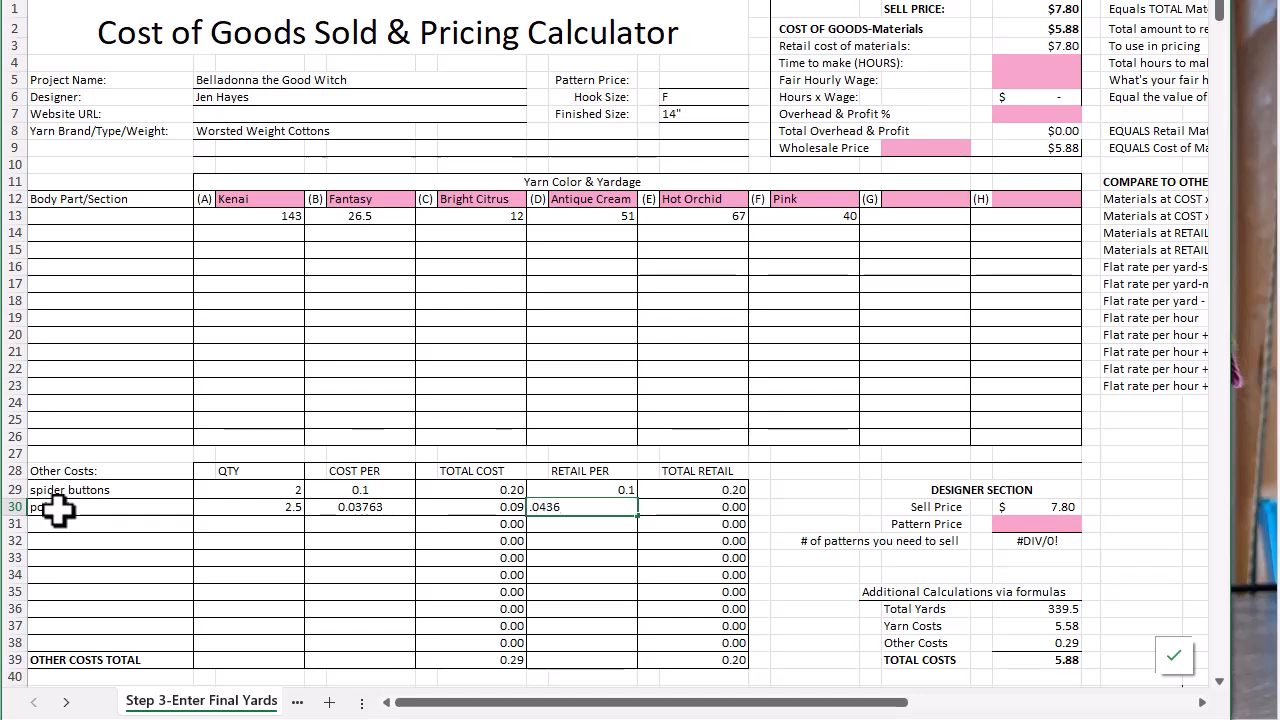
{"action": "key", "text": "Tab"}
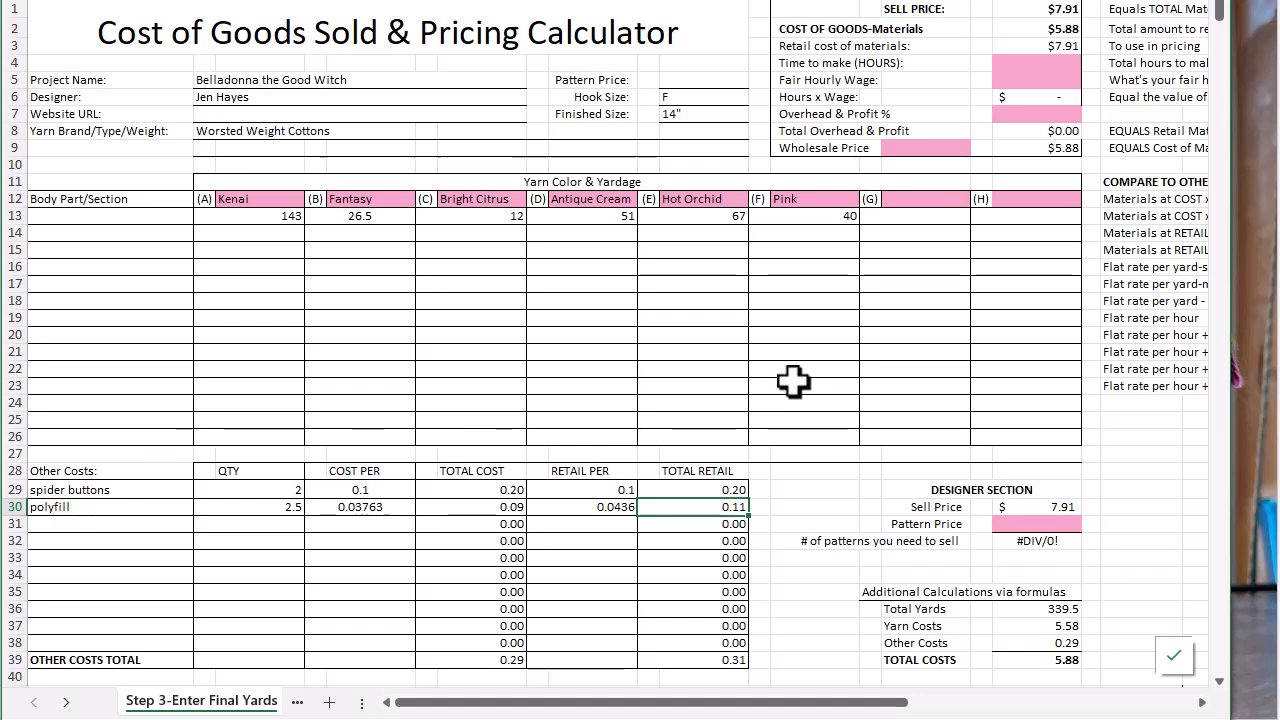
Set the time to make to 4 hours and the fair hourly wage to $15 in the pricing summary
{"action": "left_click", "coordinate": [1029, 30]}
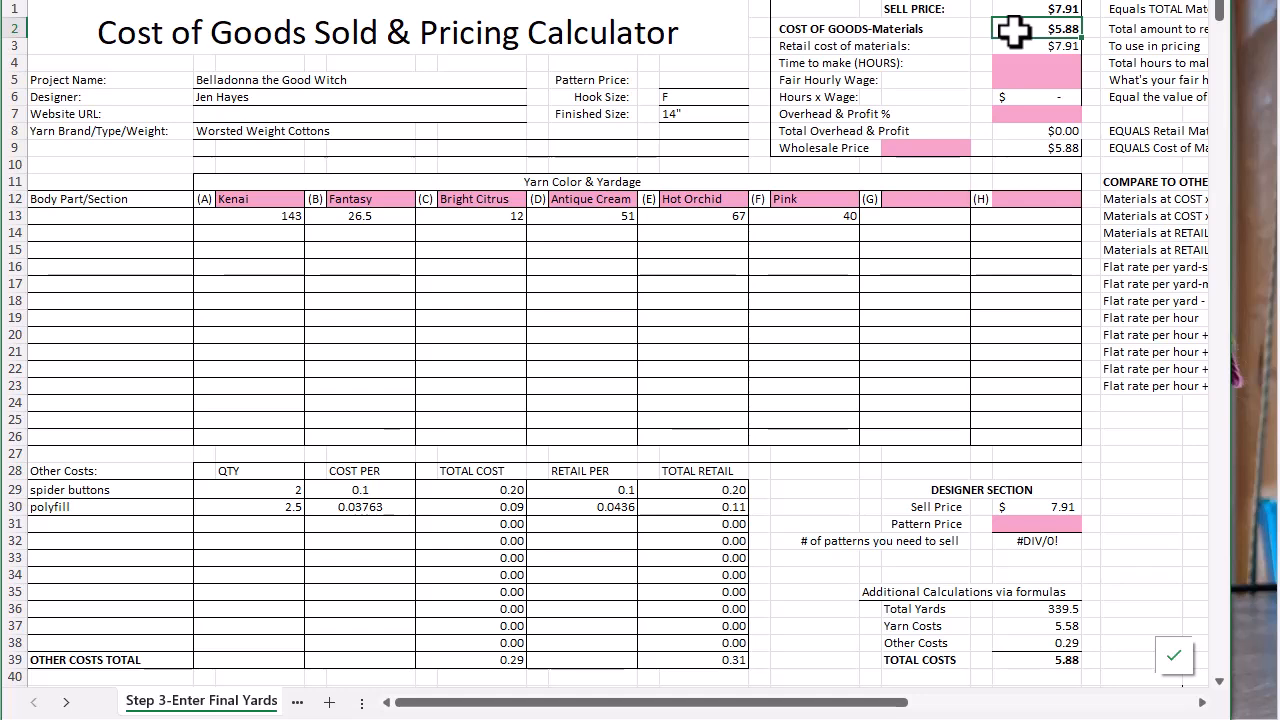
{"action": "left_click", "coordinate": [1007, 65]}
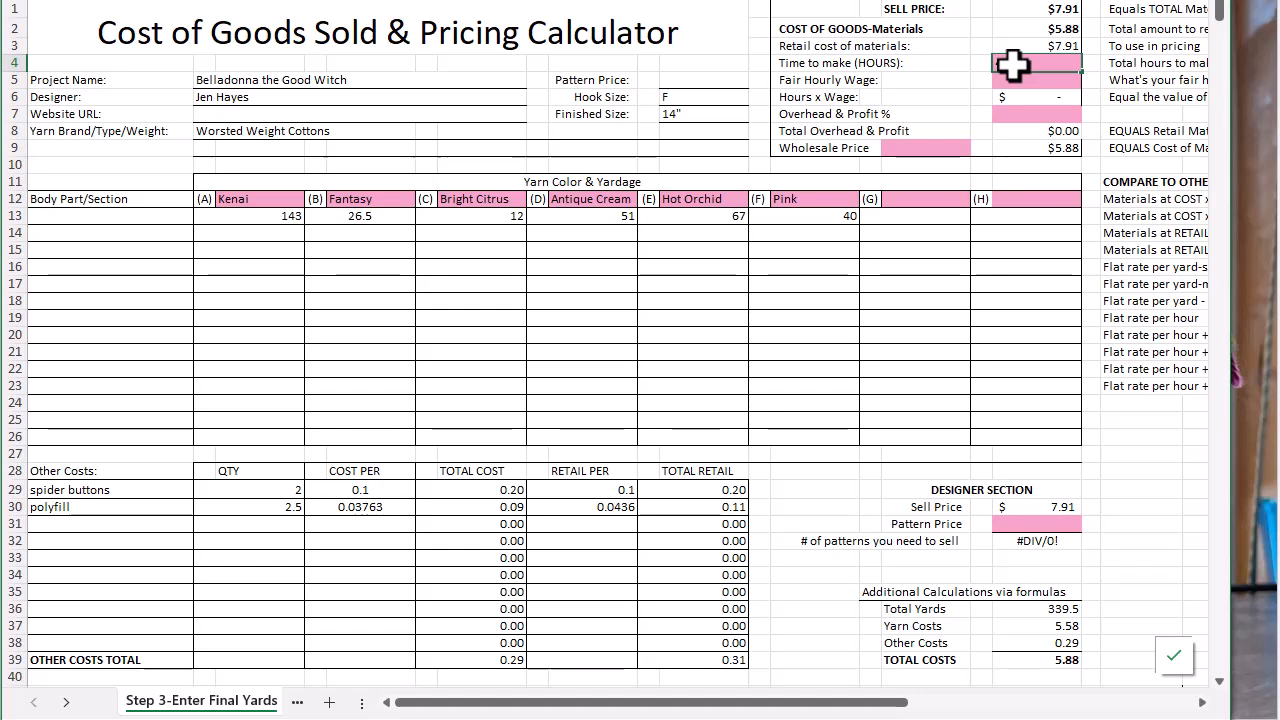
{"action": "type", "text": "4"}
{"action": "key", "text": "Return"}
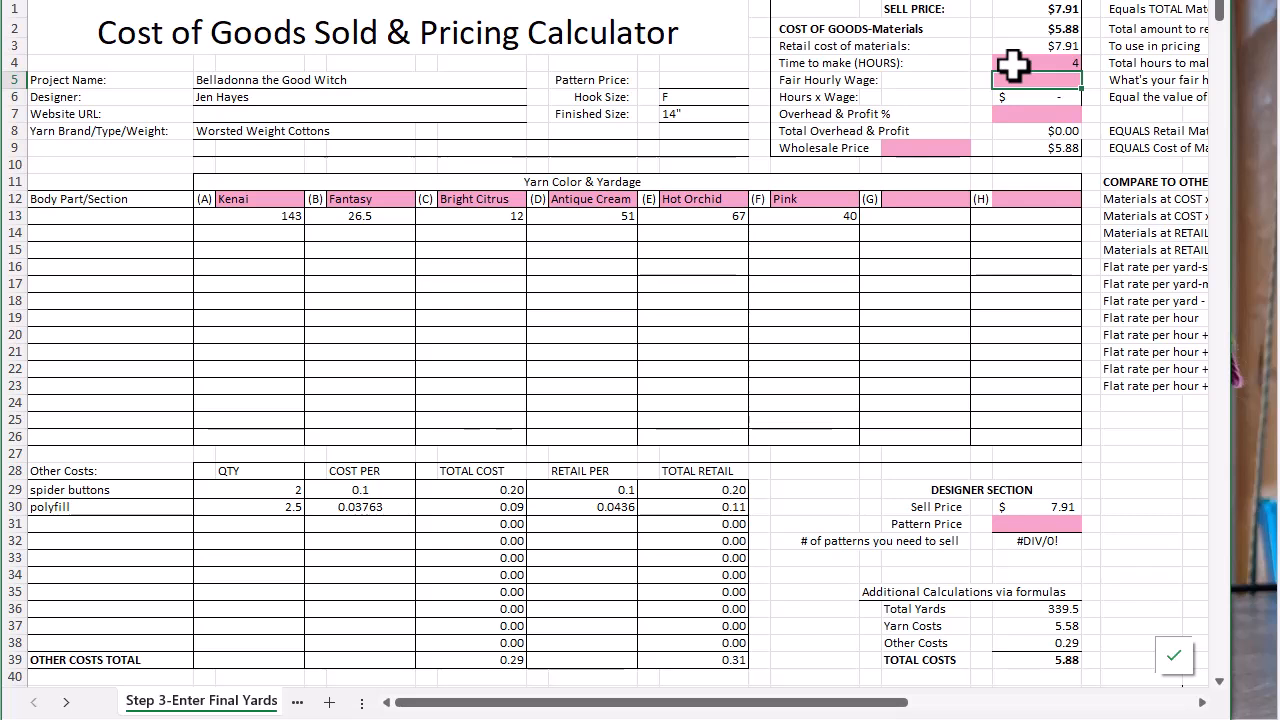
{"action": "type", "text": "15"}
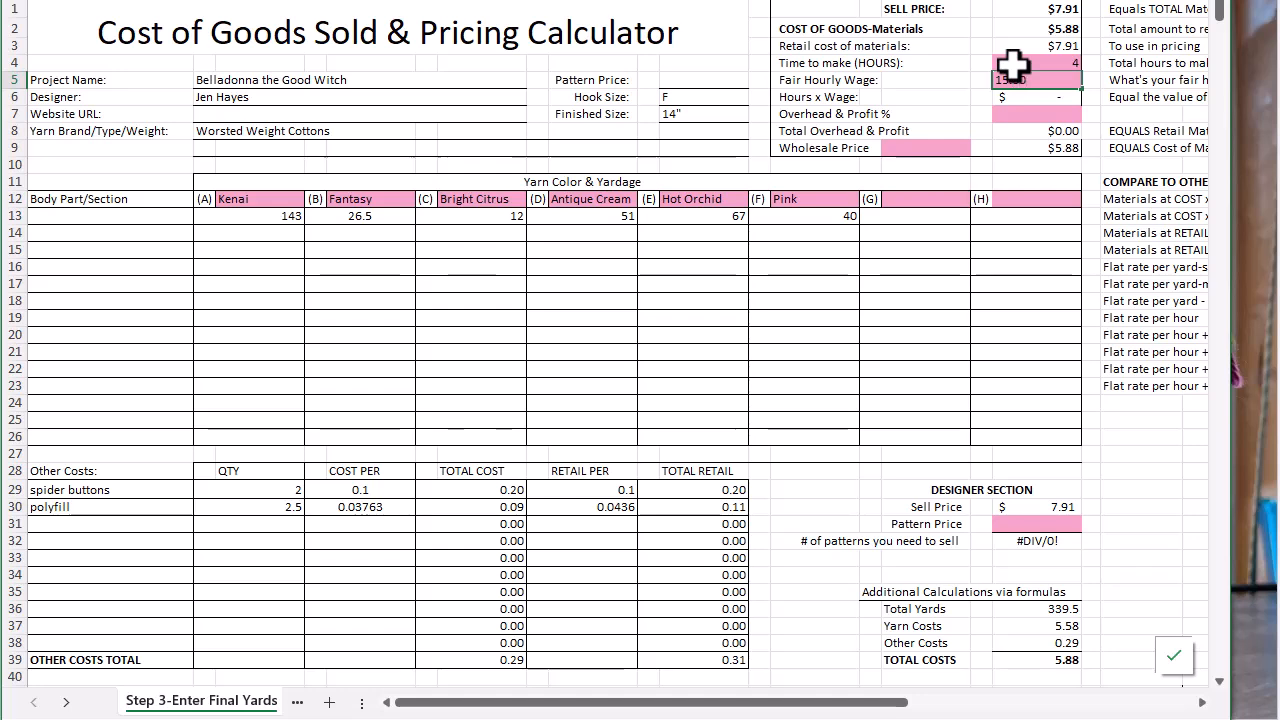
{"action": "key", "text": "Return"}
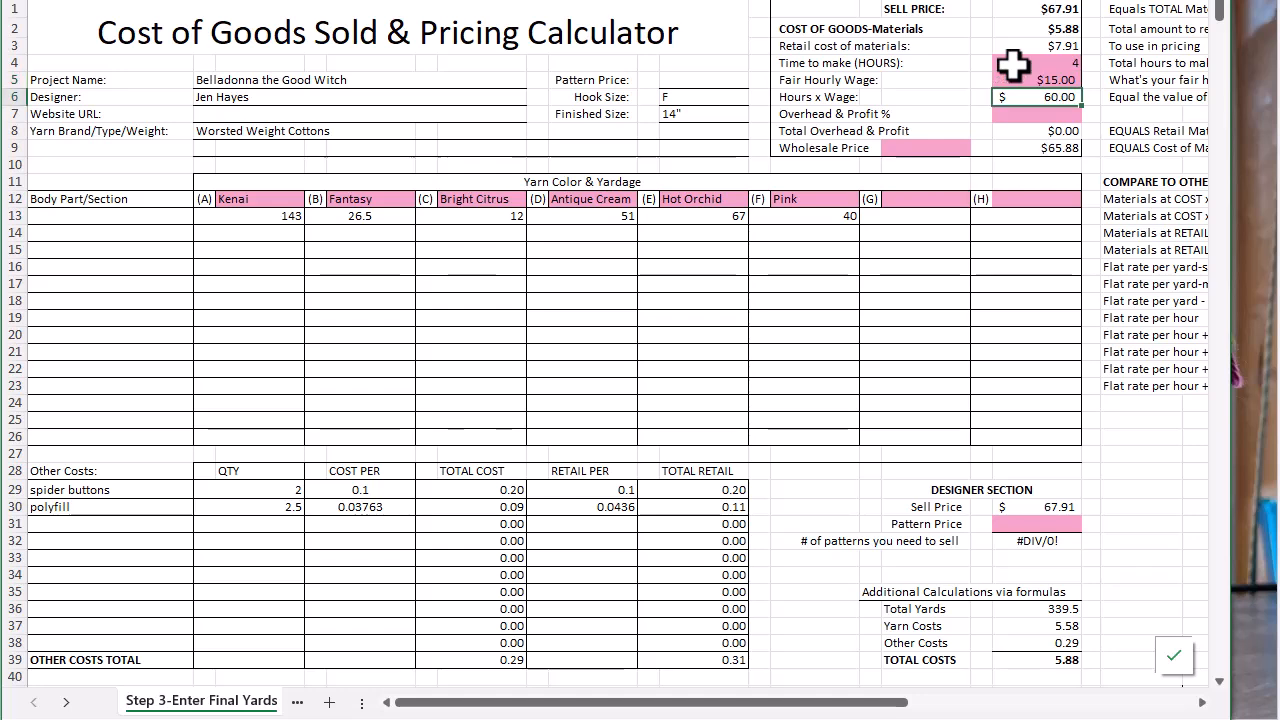
Set the Overhead & Profit percentage to 10%
{"action": "left_click", "coordinate": [1037, 117]}
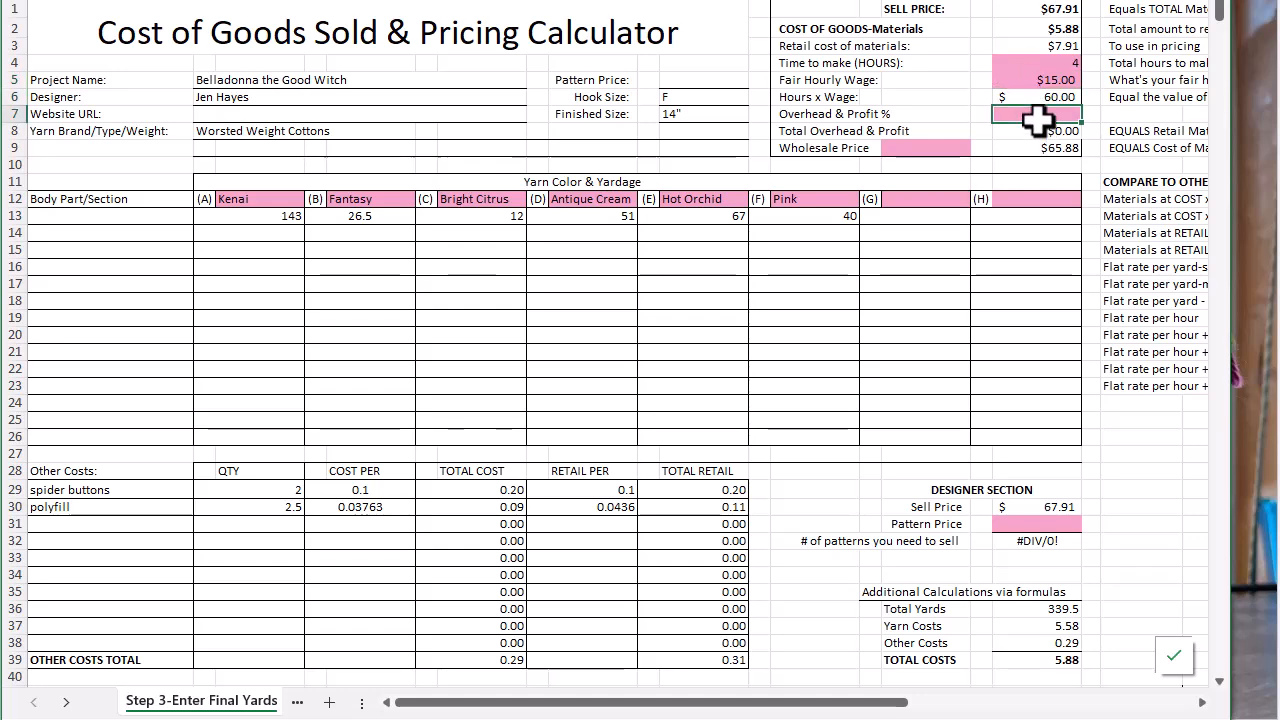
{"action": "type", "text": "10%"}
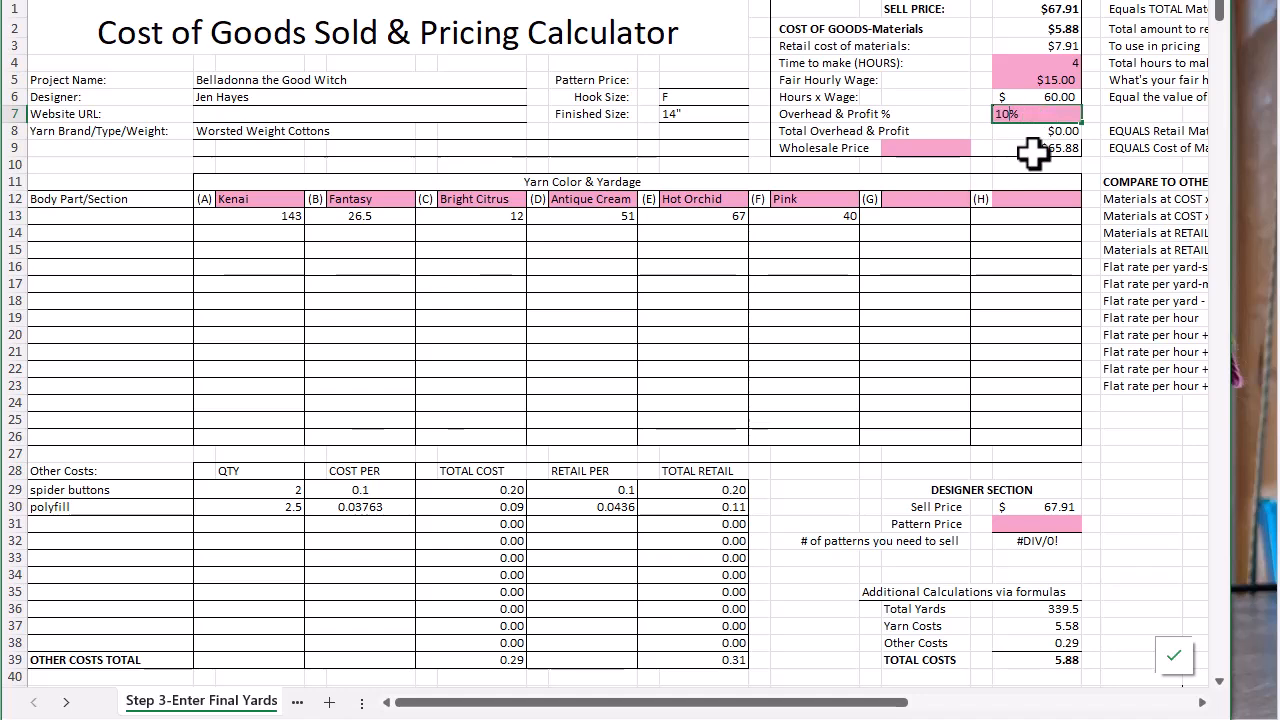
{"action": "left_click", "coordinate": [1025, 164]}
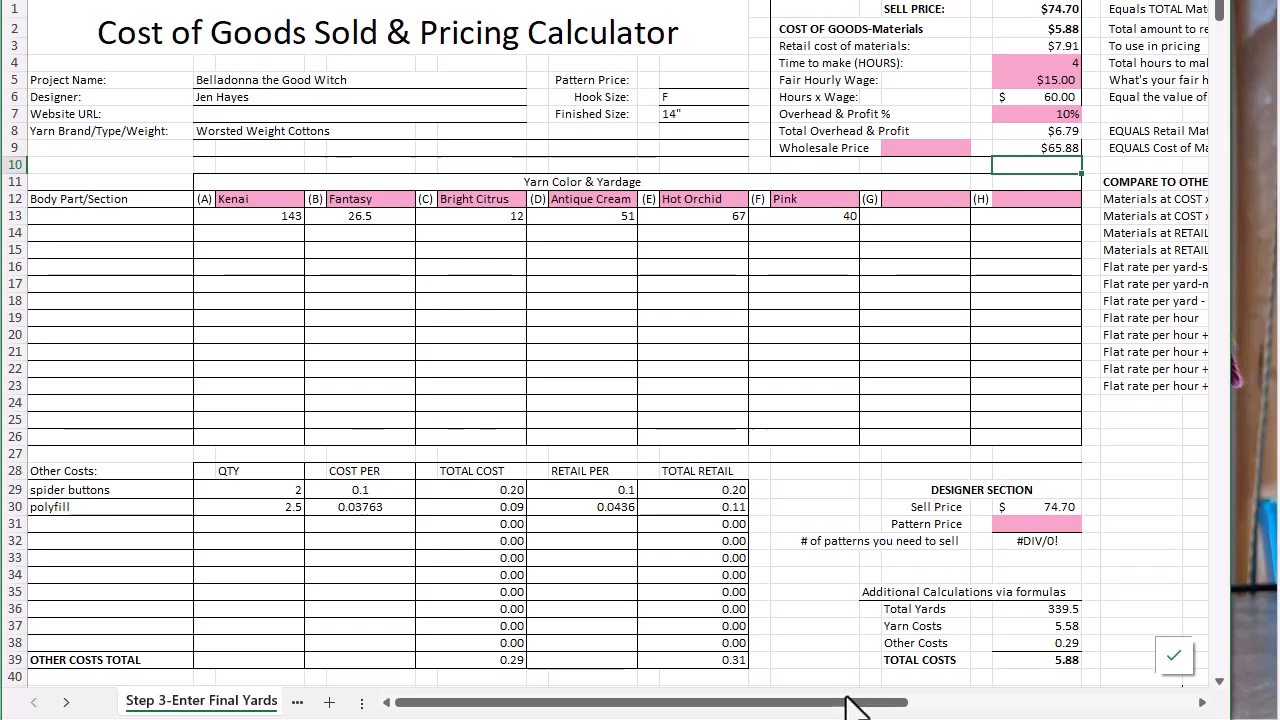
Examine the comparison prices for materials at cost and at retail, each multiplied by 3 and 4
{"action": "left_click_drag", "start_coordinate": [850, 705], "coordinate": [1107, 708]}
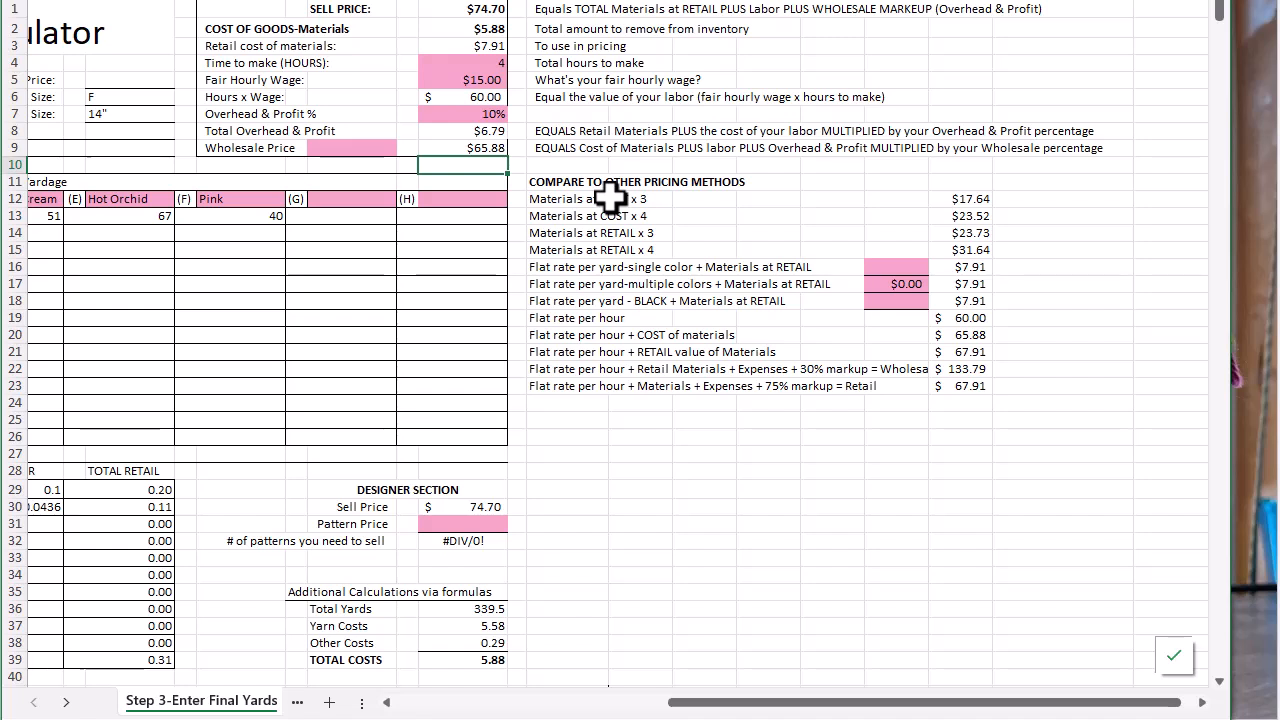
{"action": "left_click", "coordinate": [968, 199]}
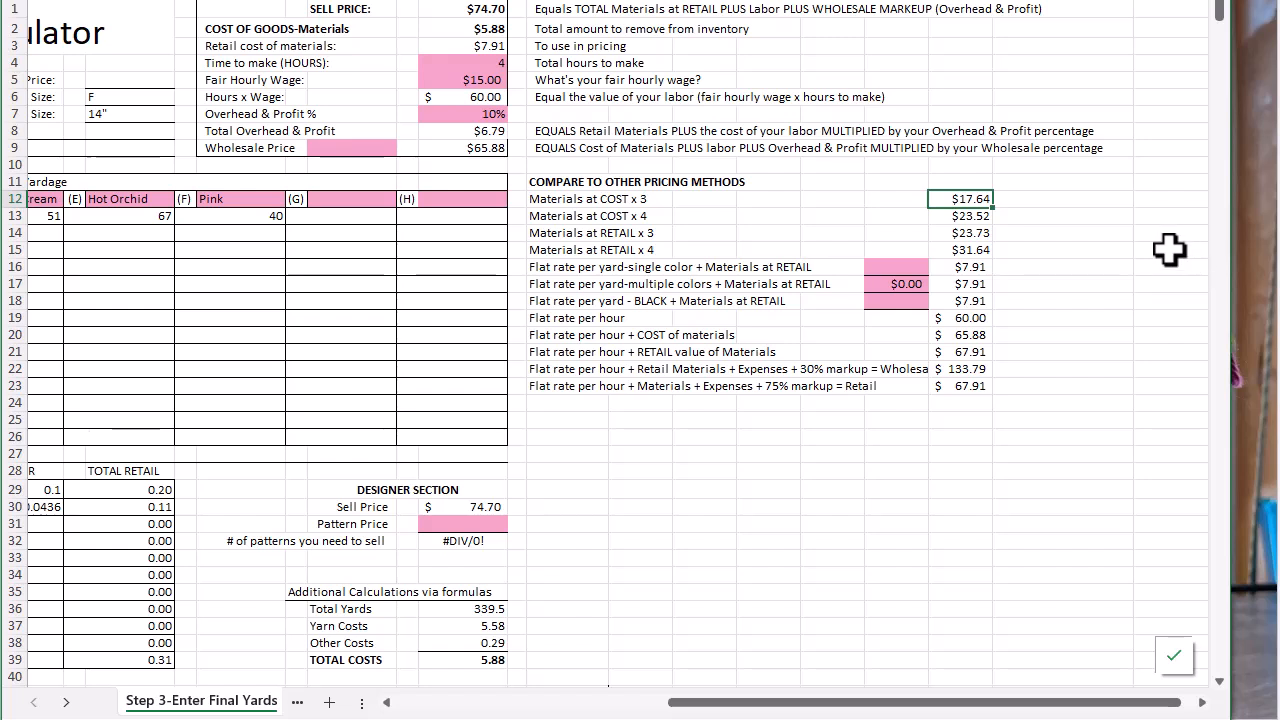
{"action": "left_click", "coordinate": [968, 216]}
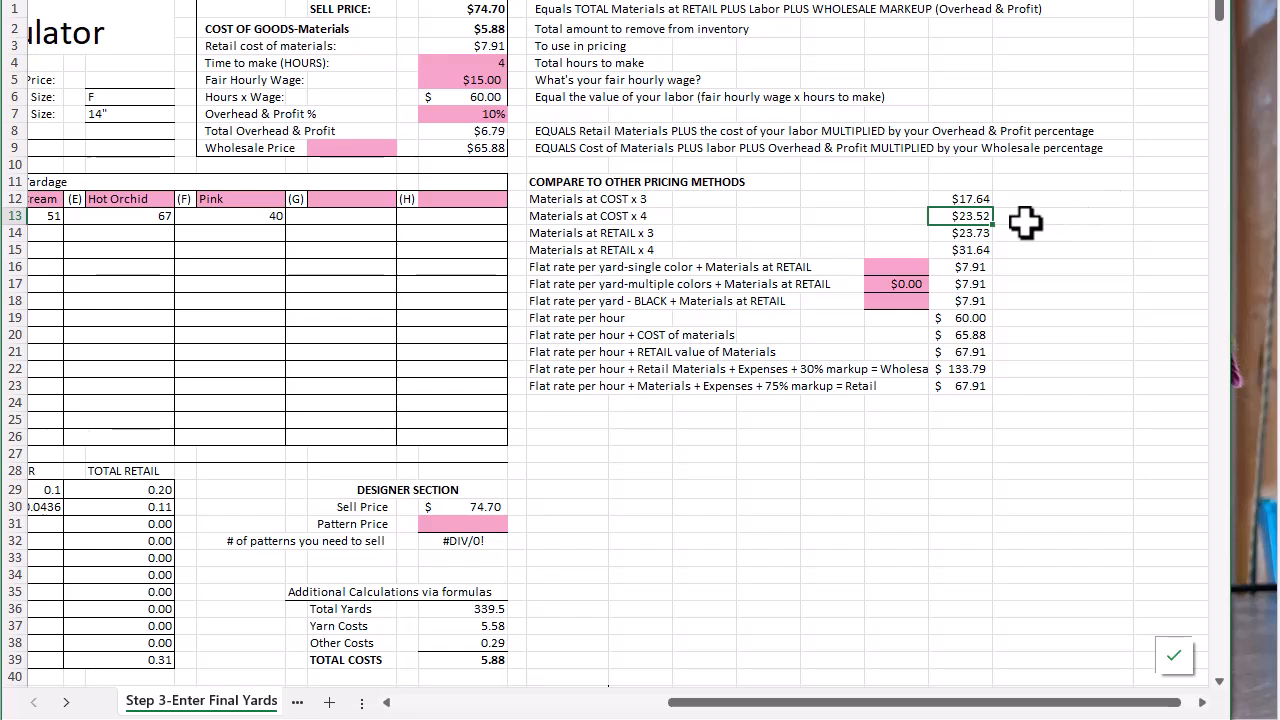
{"action": "key", "text": "Down"}
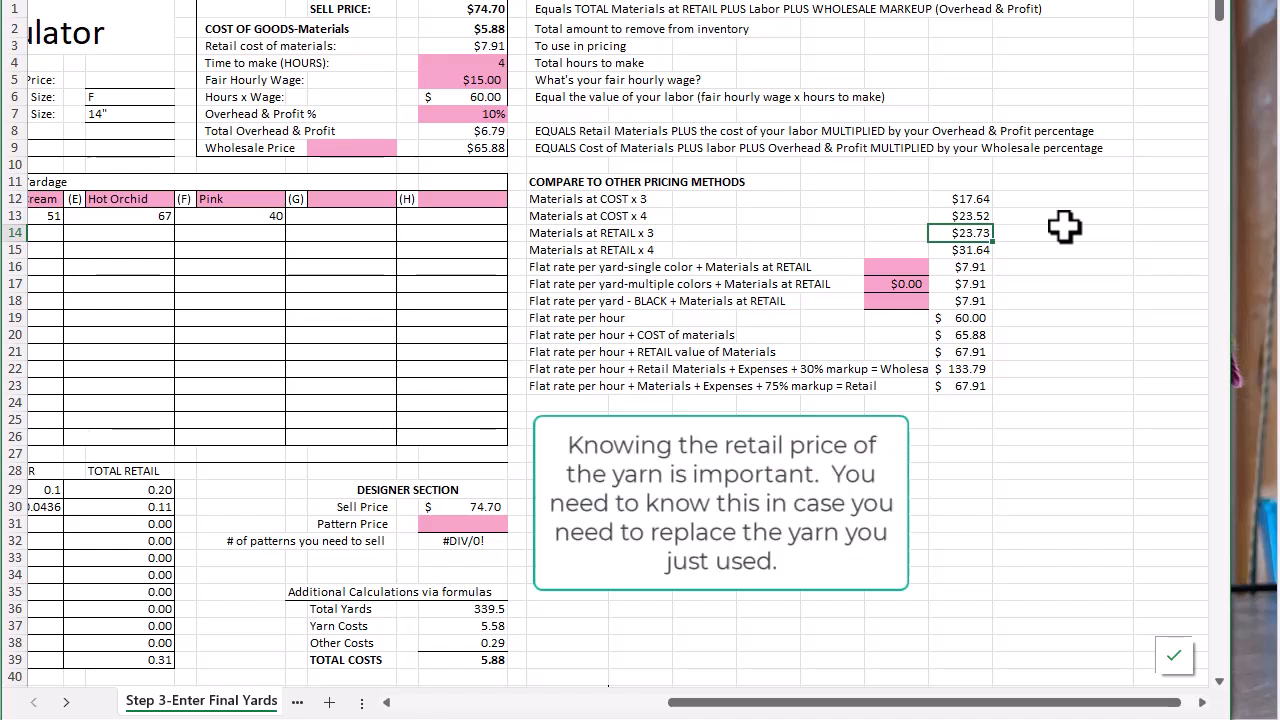
{"action": "left_click", "coordinate": [985, 249]}
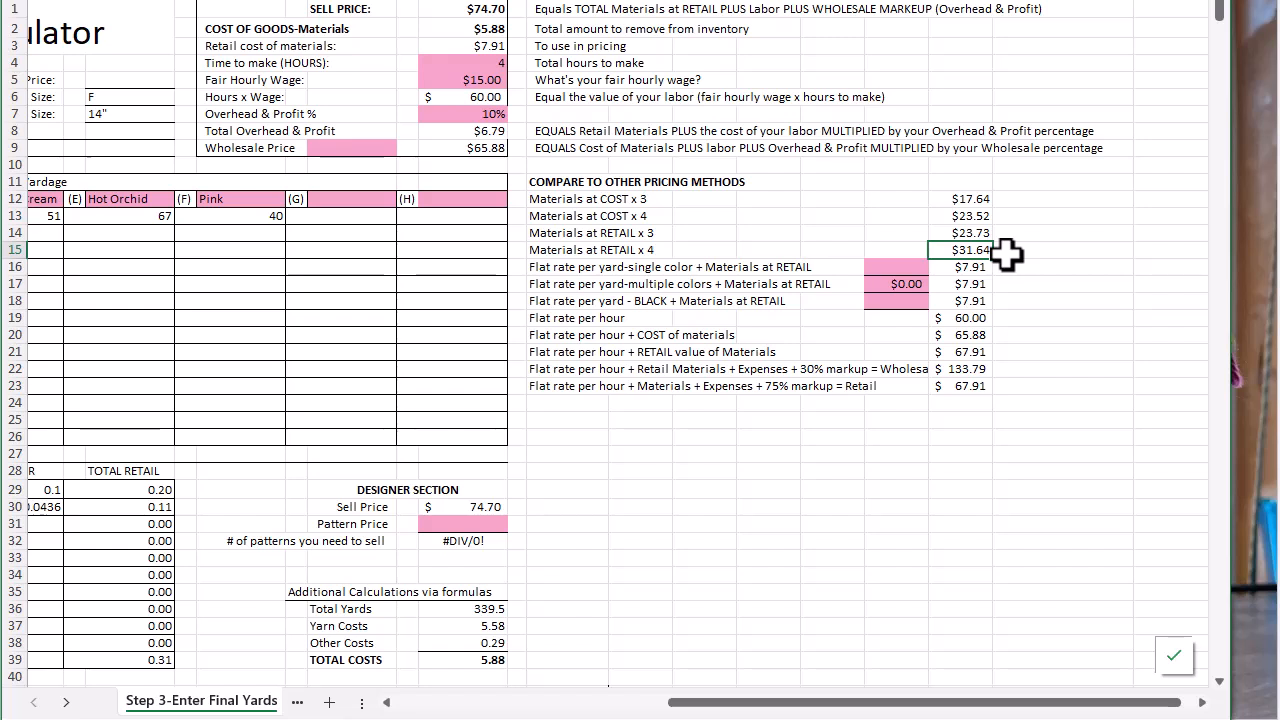
Set the comparison flat rates per yard to $0.20 for single color and $0.25 for multiple colors
{"action": "left_click", "coordinate": [874, 267]}
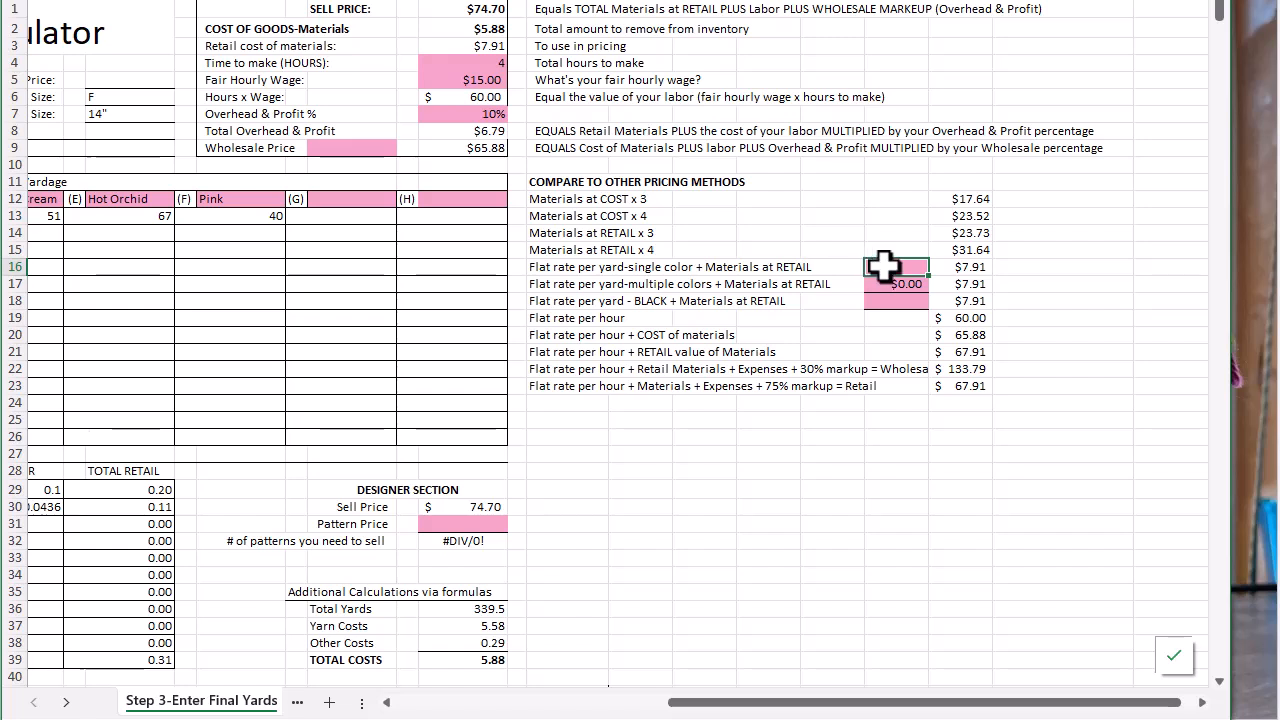
{"action": "type", "text": ".20"}
{"action": "left_click", "coordinate": [962, 268]}
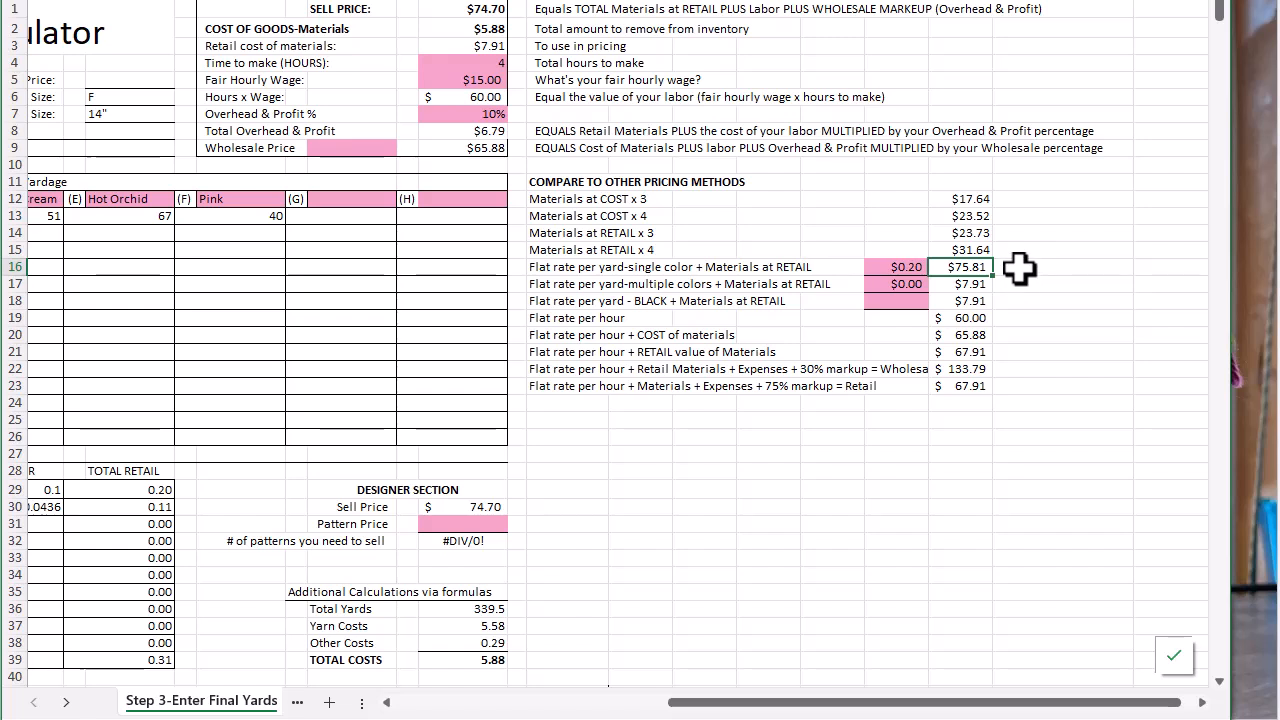
{"action": "left_click", "coordinate": [879, 285]}
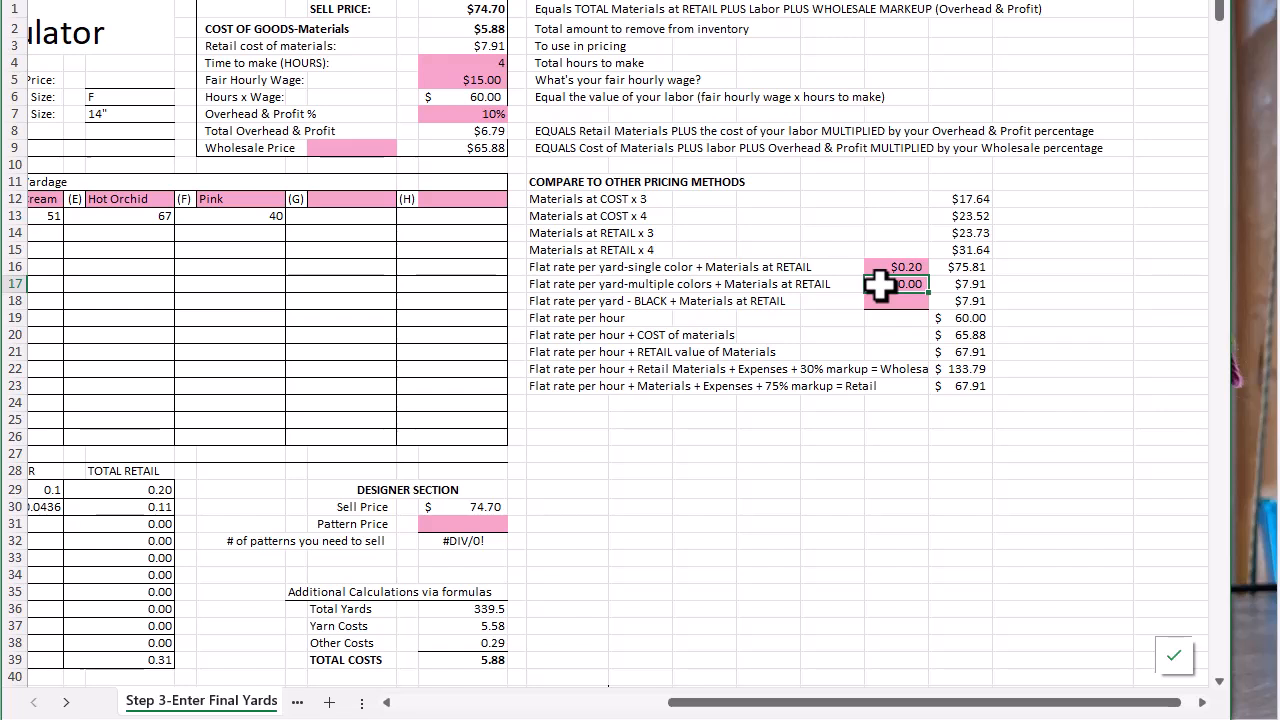
{"action": "type", "text": ".25"}
{"action": "key", "text": "Return"}
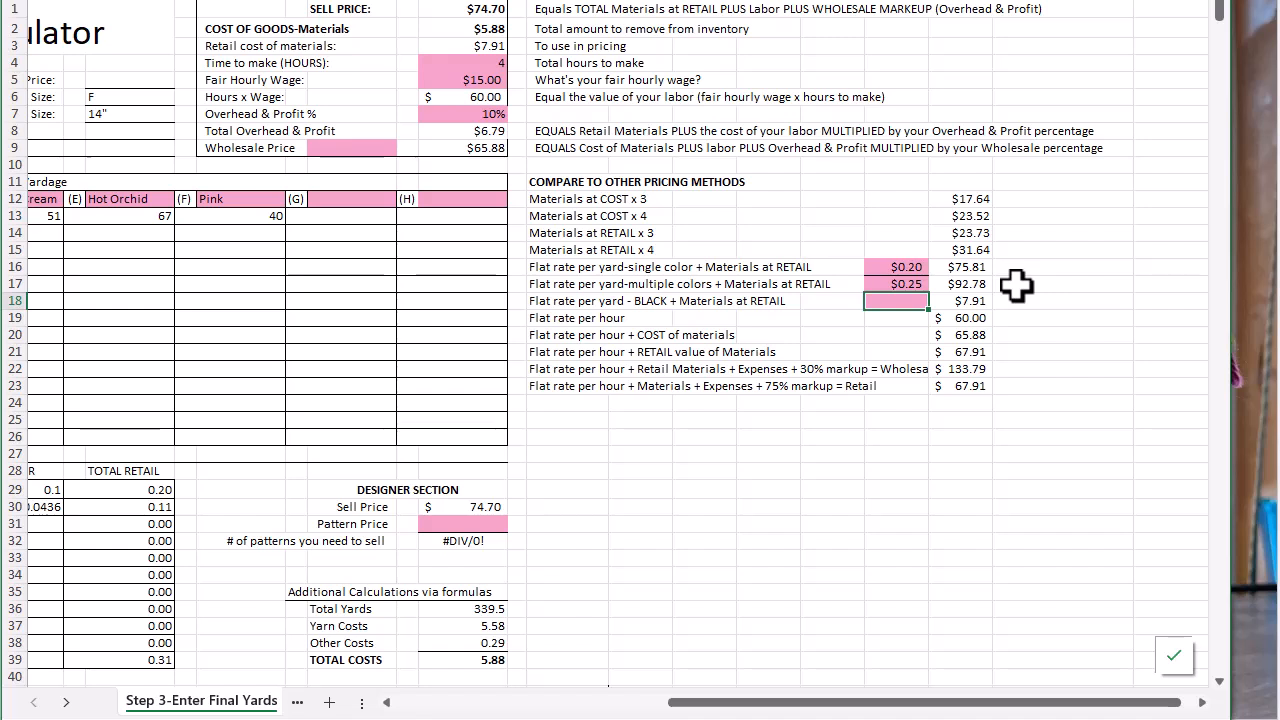
Set the comparison flat rate per yard for BLACK to $0.30 and check the flat rate per hour price
{"action": "double_click", "coordinate": [889, 306]}
{"action": "type", "text": ".30"}
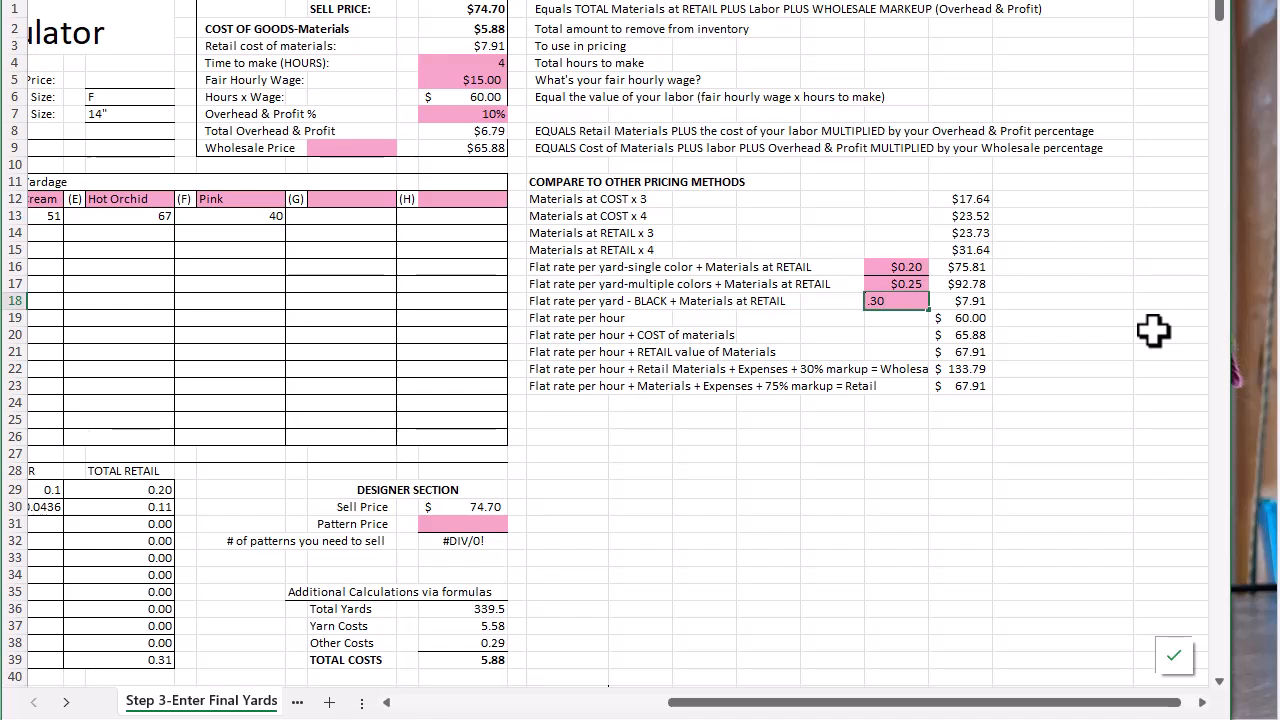
{"action": "key", "text": "Return"}
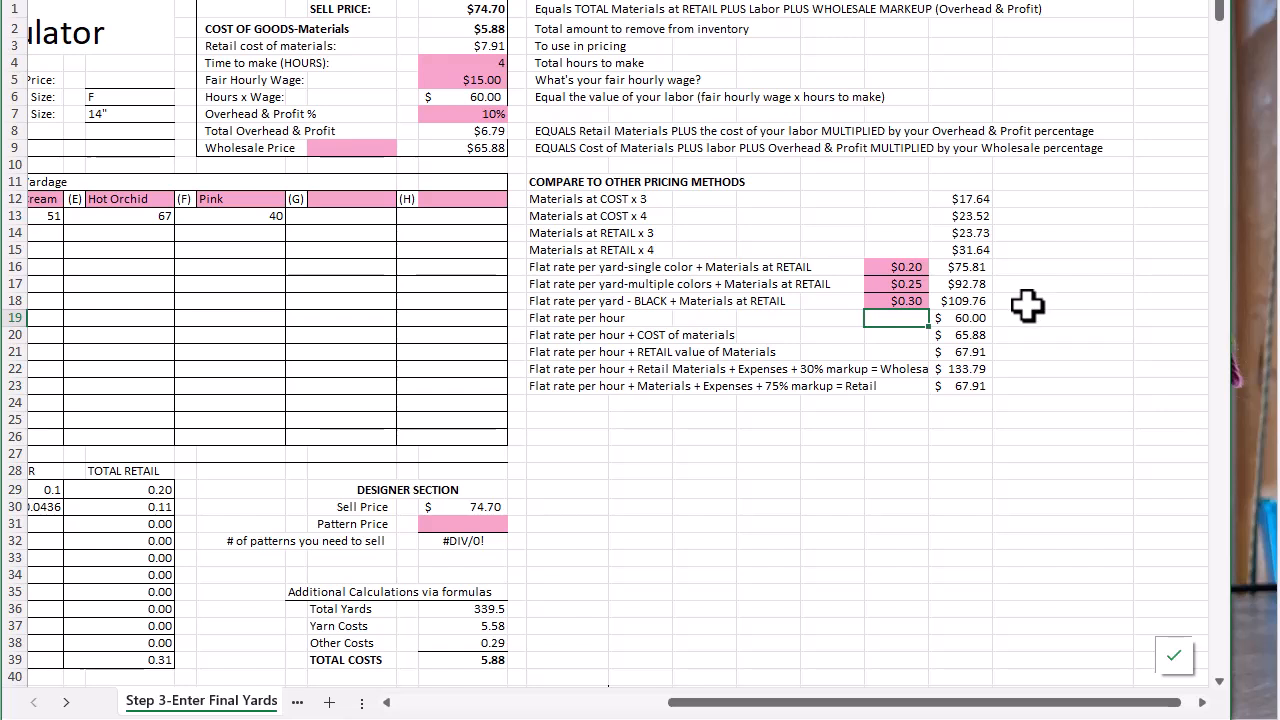
{"action": "left_click", "coordinate": [962, 318]}
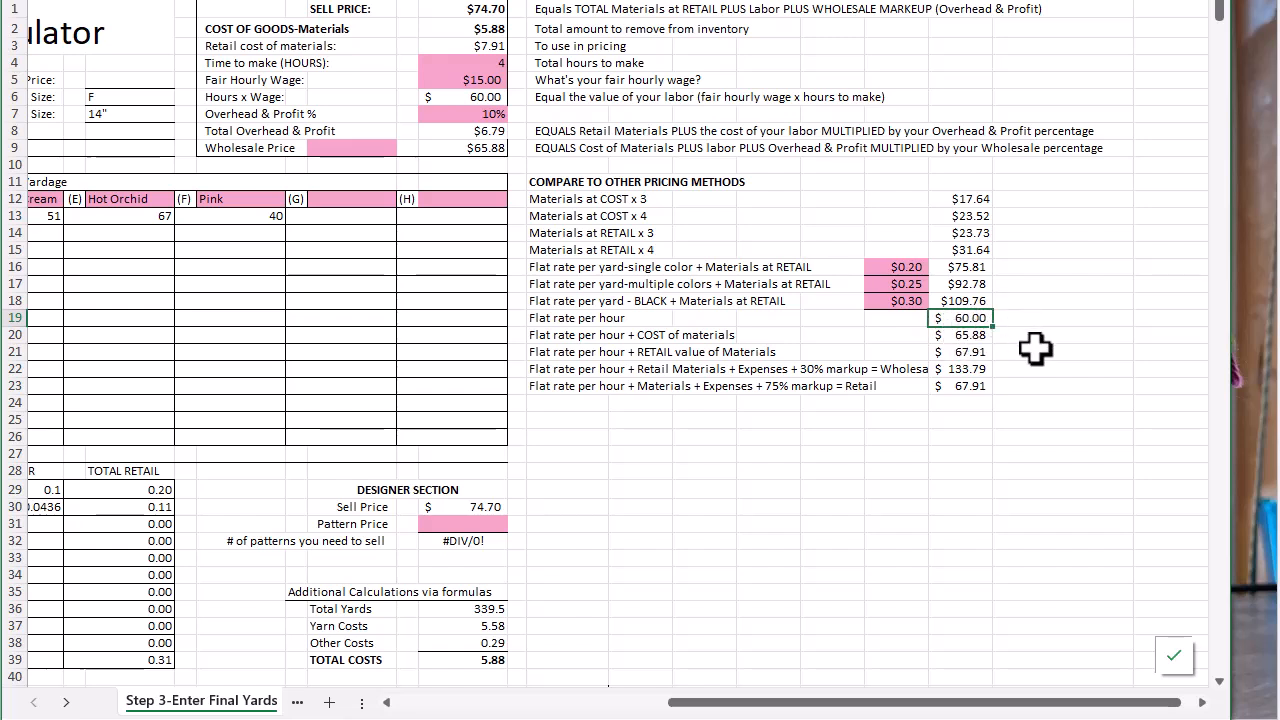
Check the flat-rate-per-hour comparison prices with cost of materials, with retail value of materials, and with expenses plus 30% markup
{"action": "left_click", "coordinate": [957, 337]}
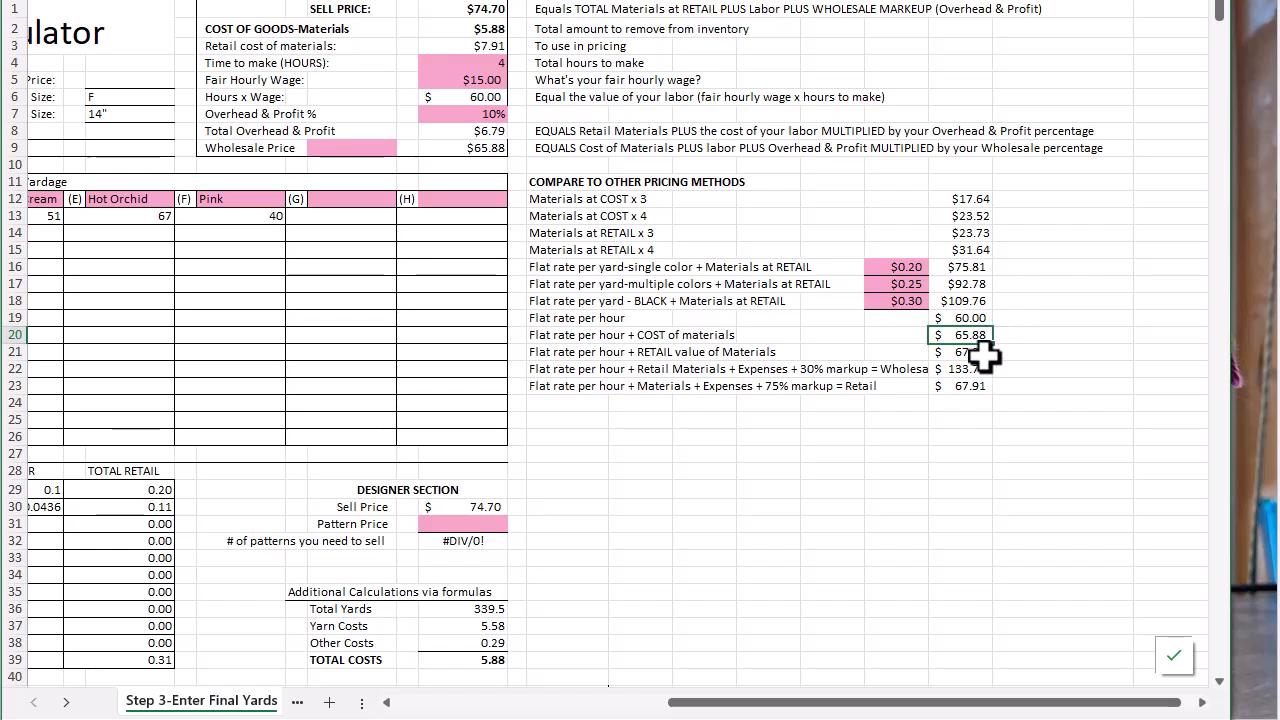
{"action": "left_click", "coordinate": [972, 356]}
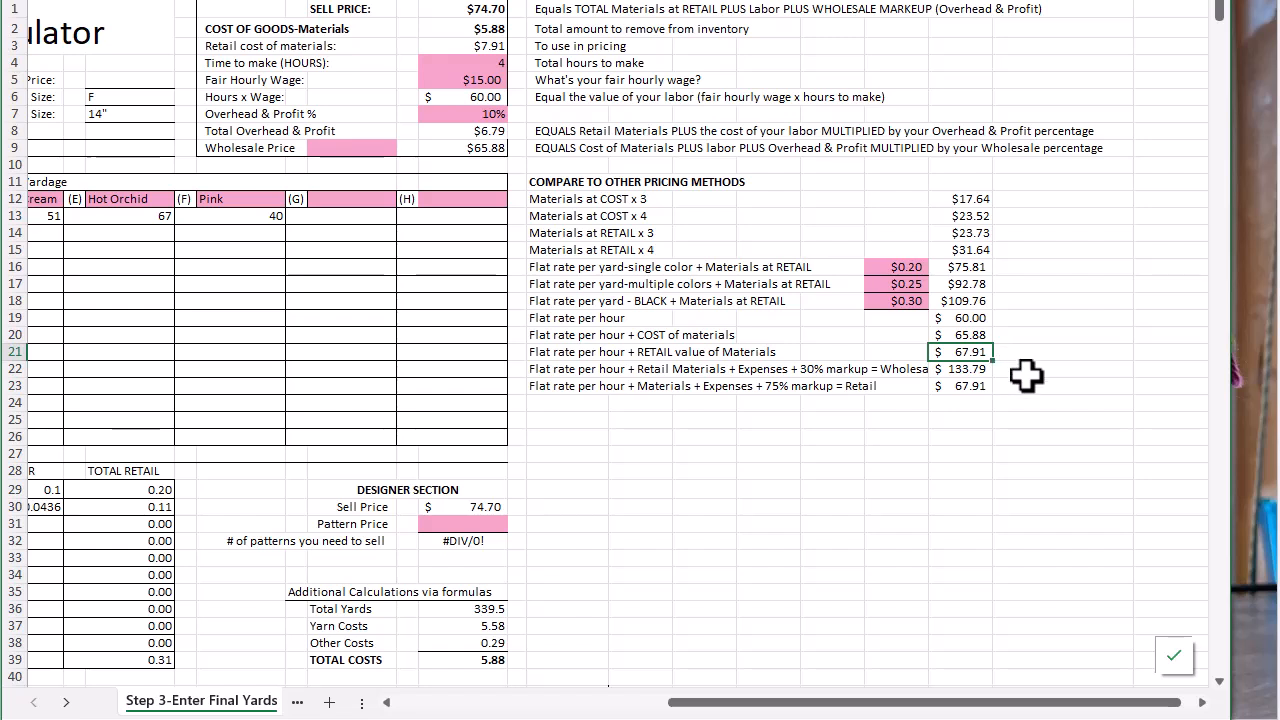
{"action": "left_click", "coordinate": [968, 370]}
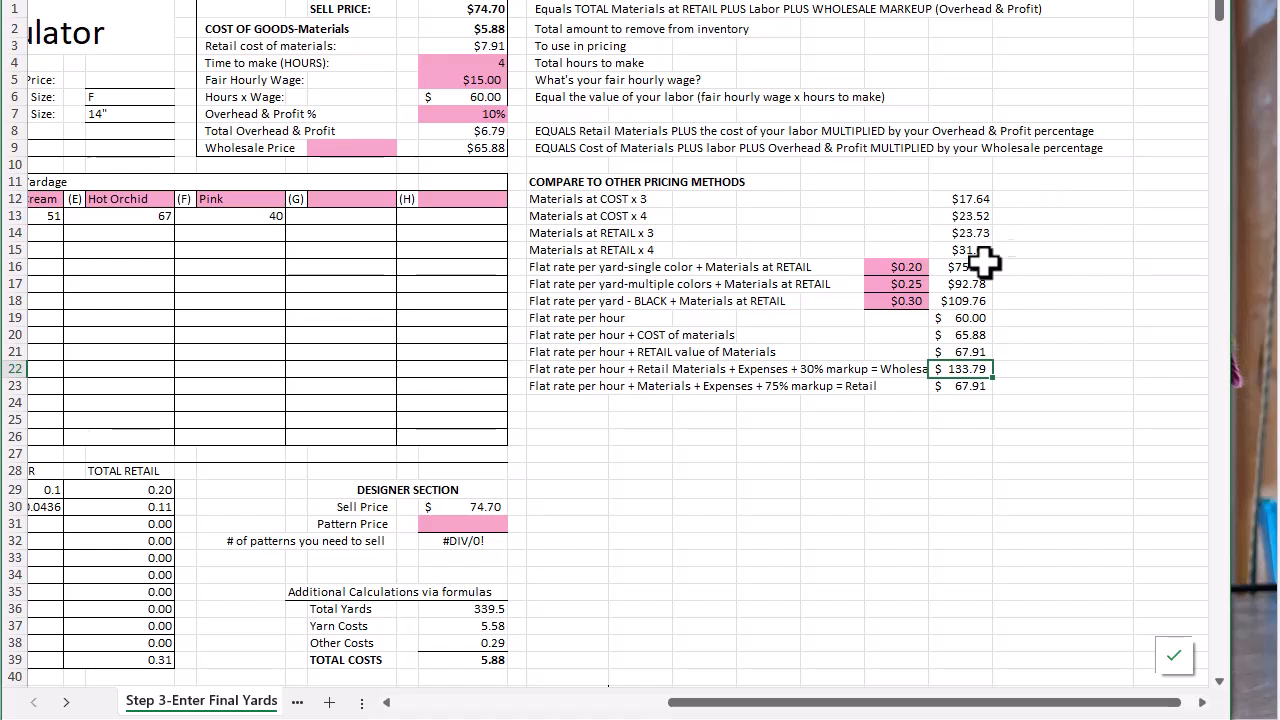
Review the project's yarn yardages, other costs and the yarn cost and retail price rows below them
{"action": "left_click_drag", "start_coordinate": [772, 703], "coordinate": [498, 680]}
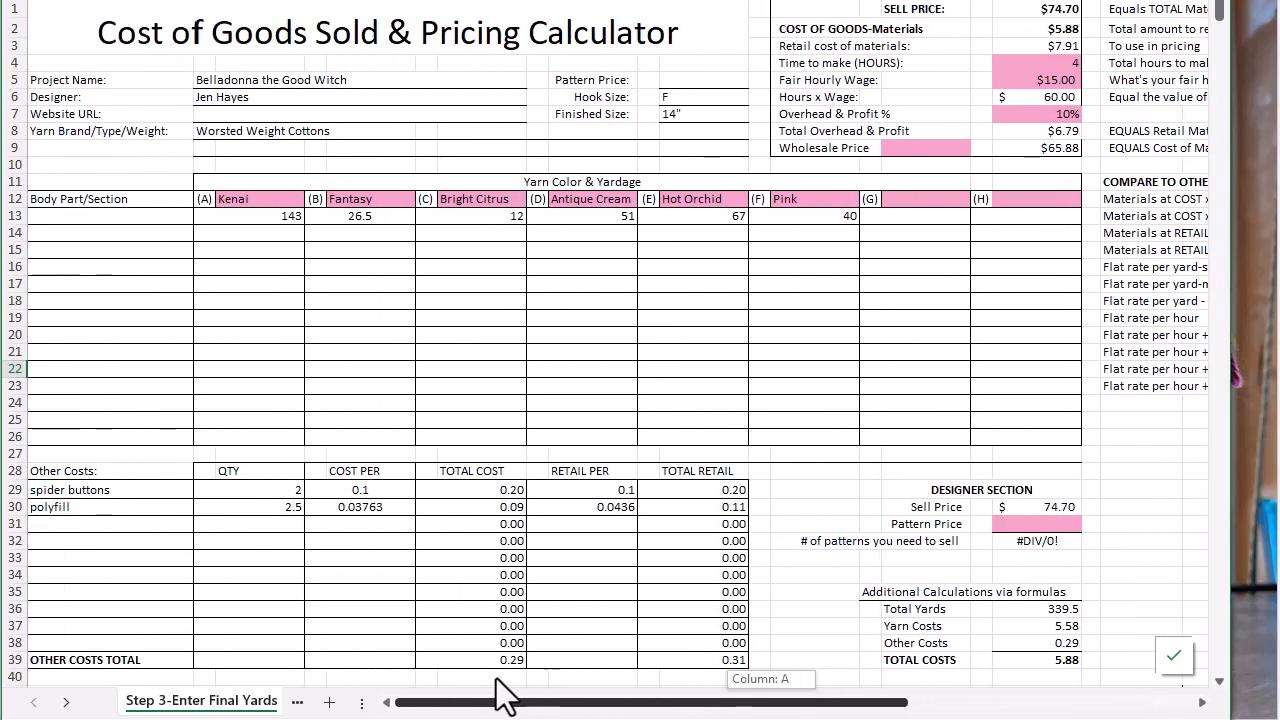
{"action": "scroll", "coordinate": [623, 609], "scroll_direction": "down", "scroll_amount": 2}
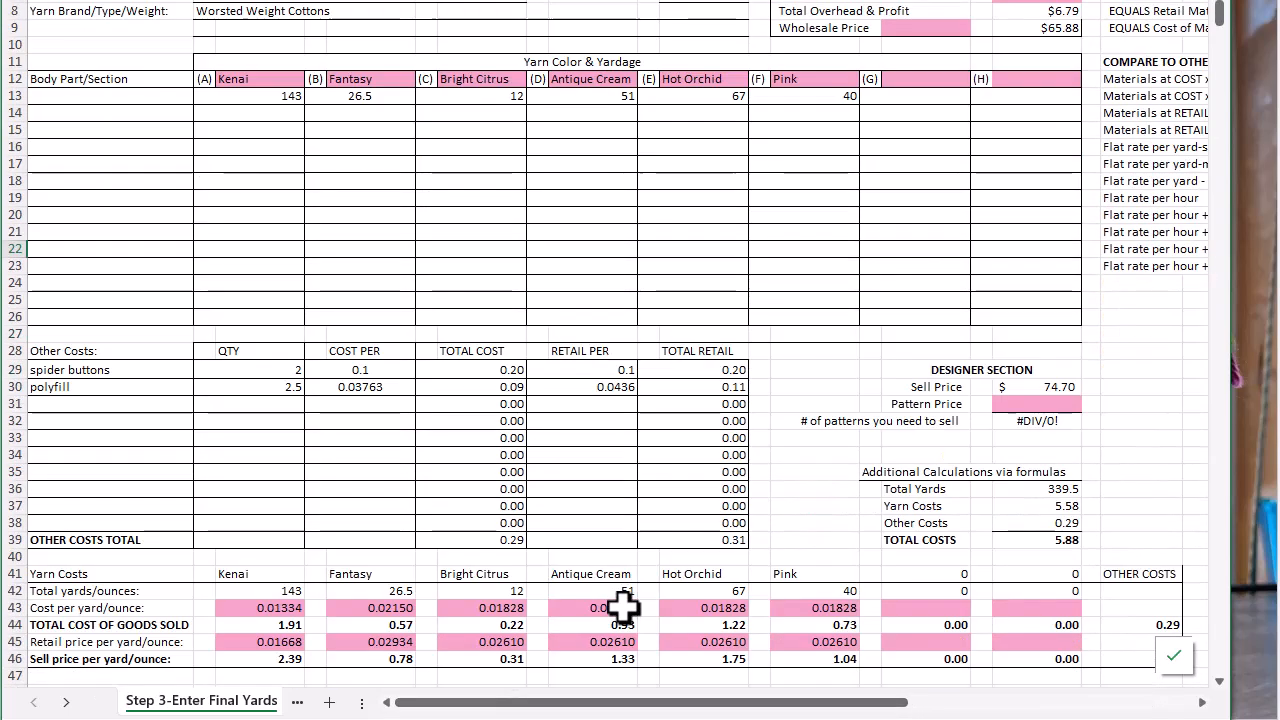
{"action": "scroll", "coordinate": [623, 609], "scroll_direction": "down", "scroll_amount": 1}
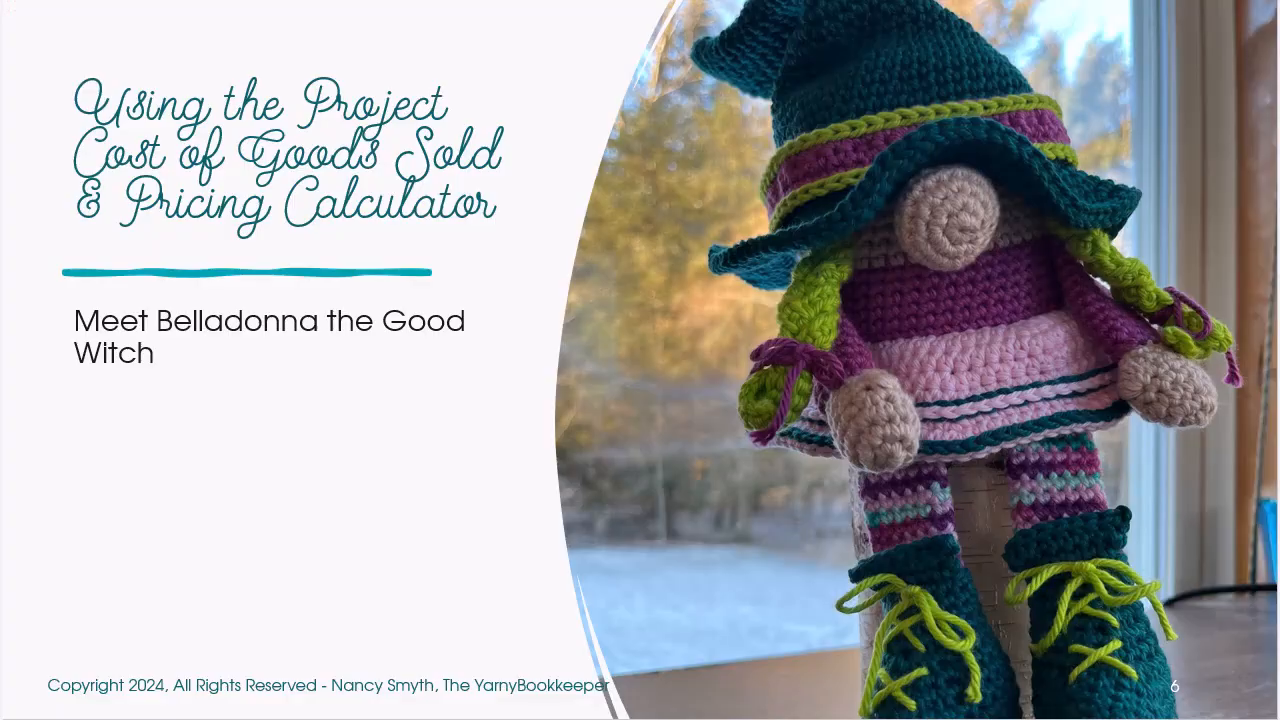
{"action": "key", "text": "Right"}
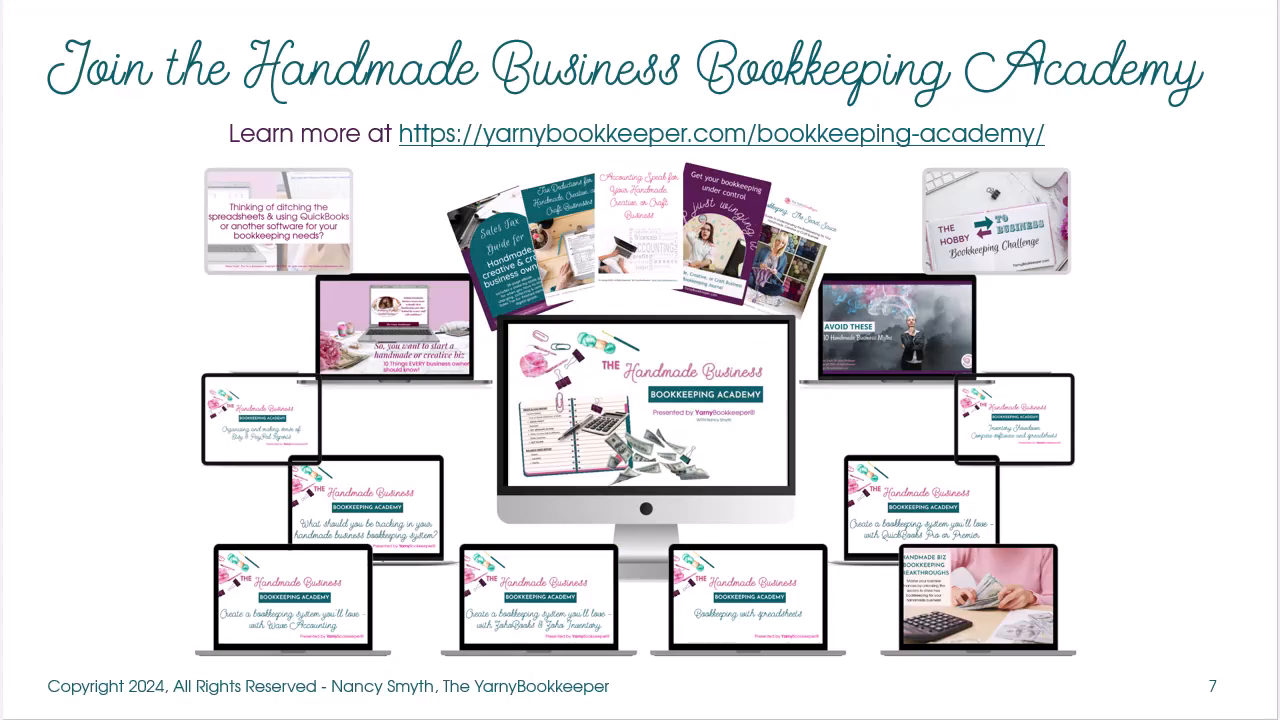